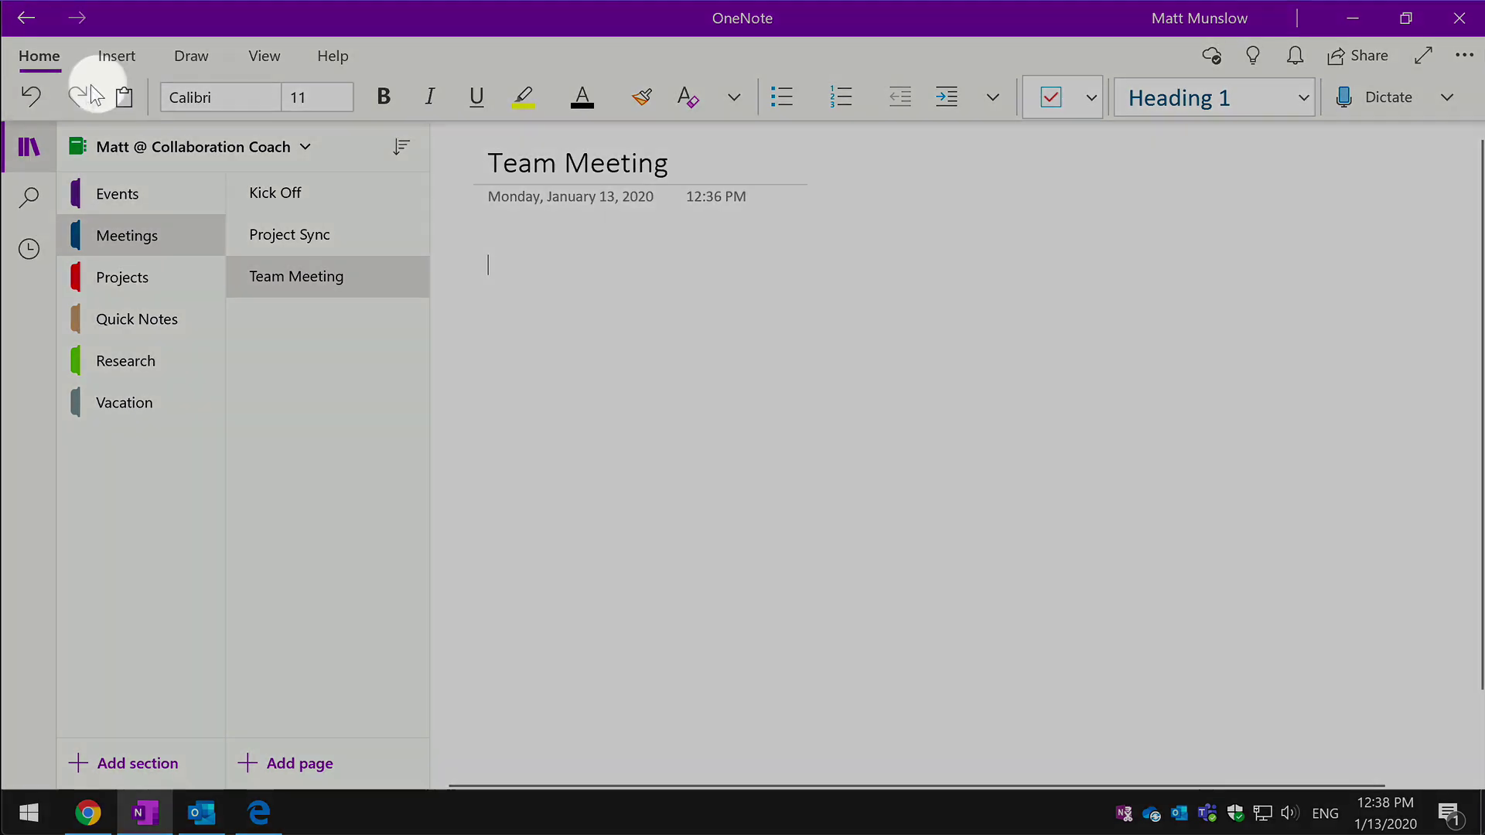
Open Meeting Details and sign in with the work account to list today's meetings: Project A Kick Off, Team Meeting, 121.
left_click(117, 54)
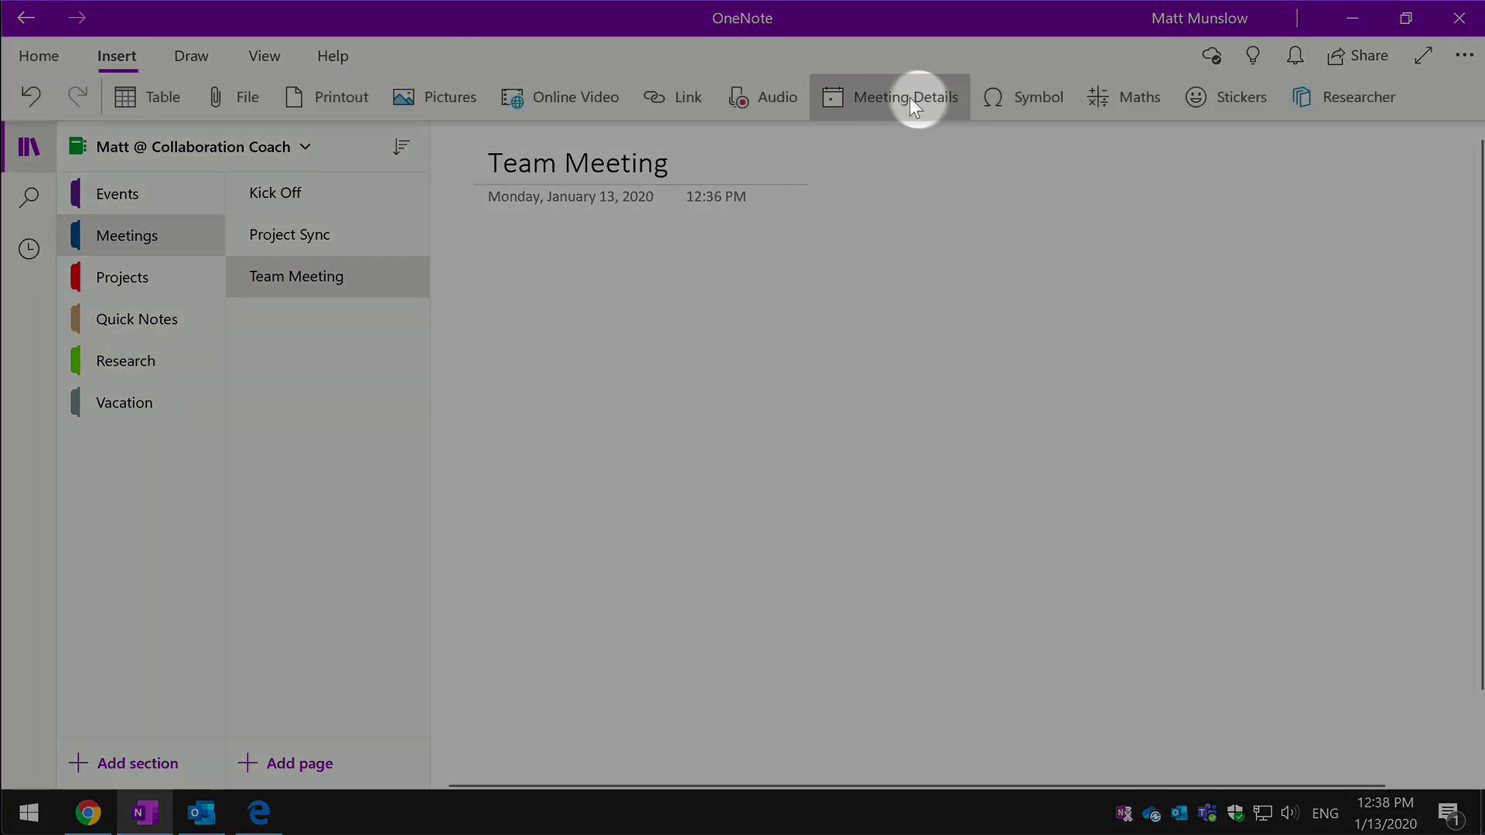
left_click(890, 98)
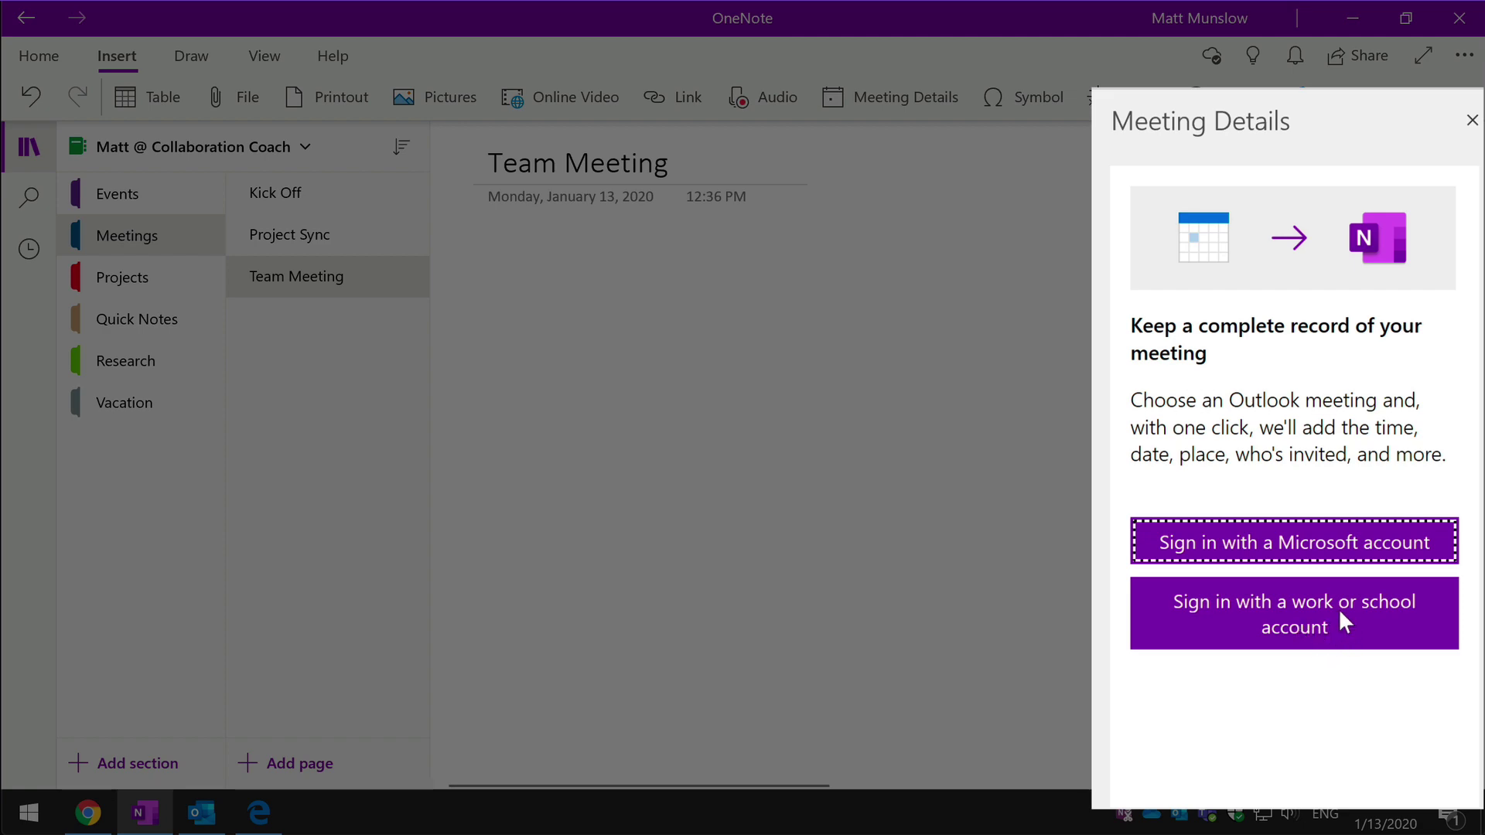
left_click(1384, 619)
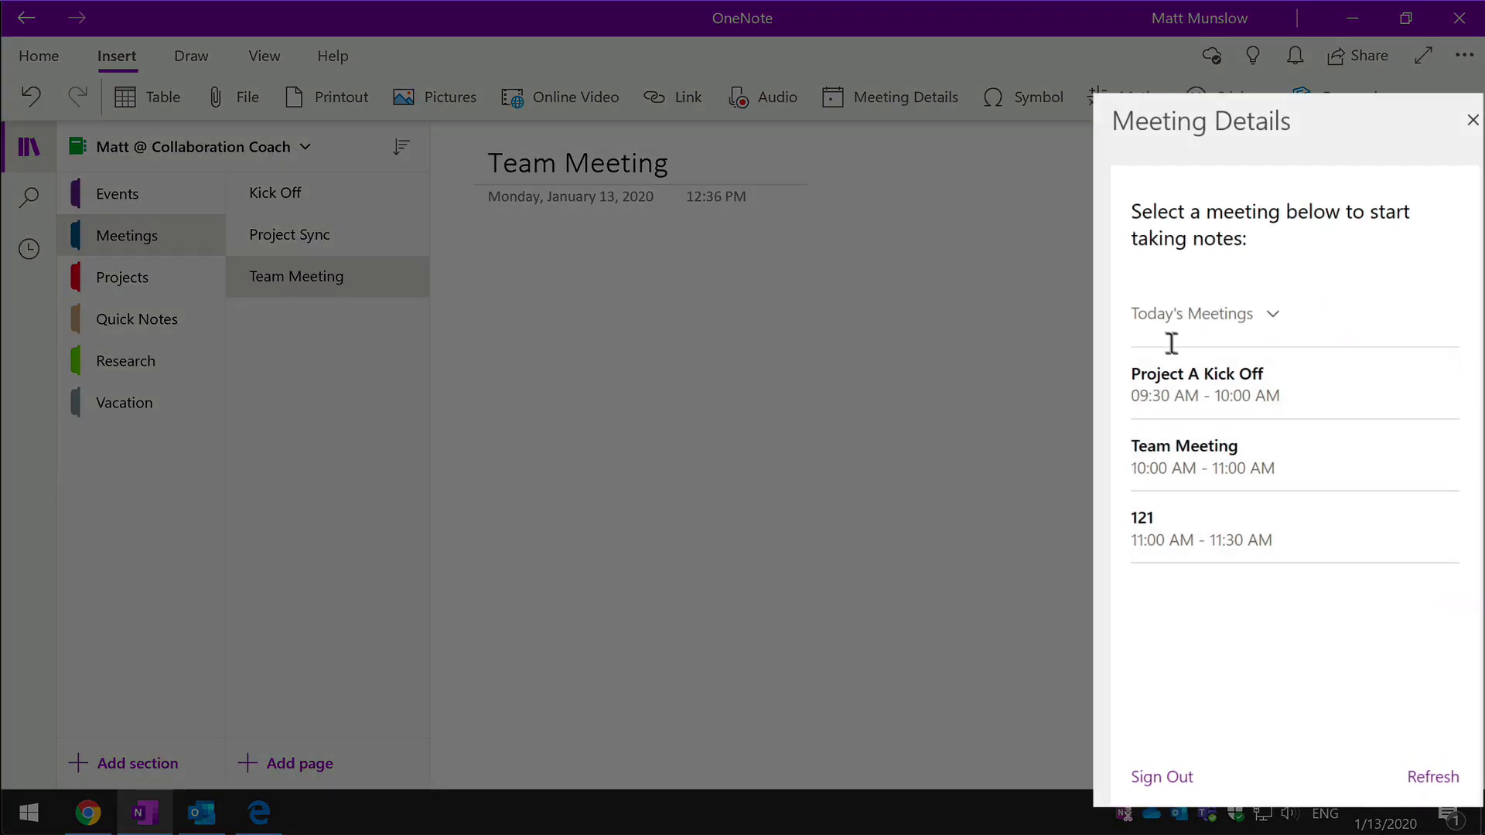
left_click(1276, 319)
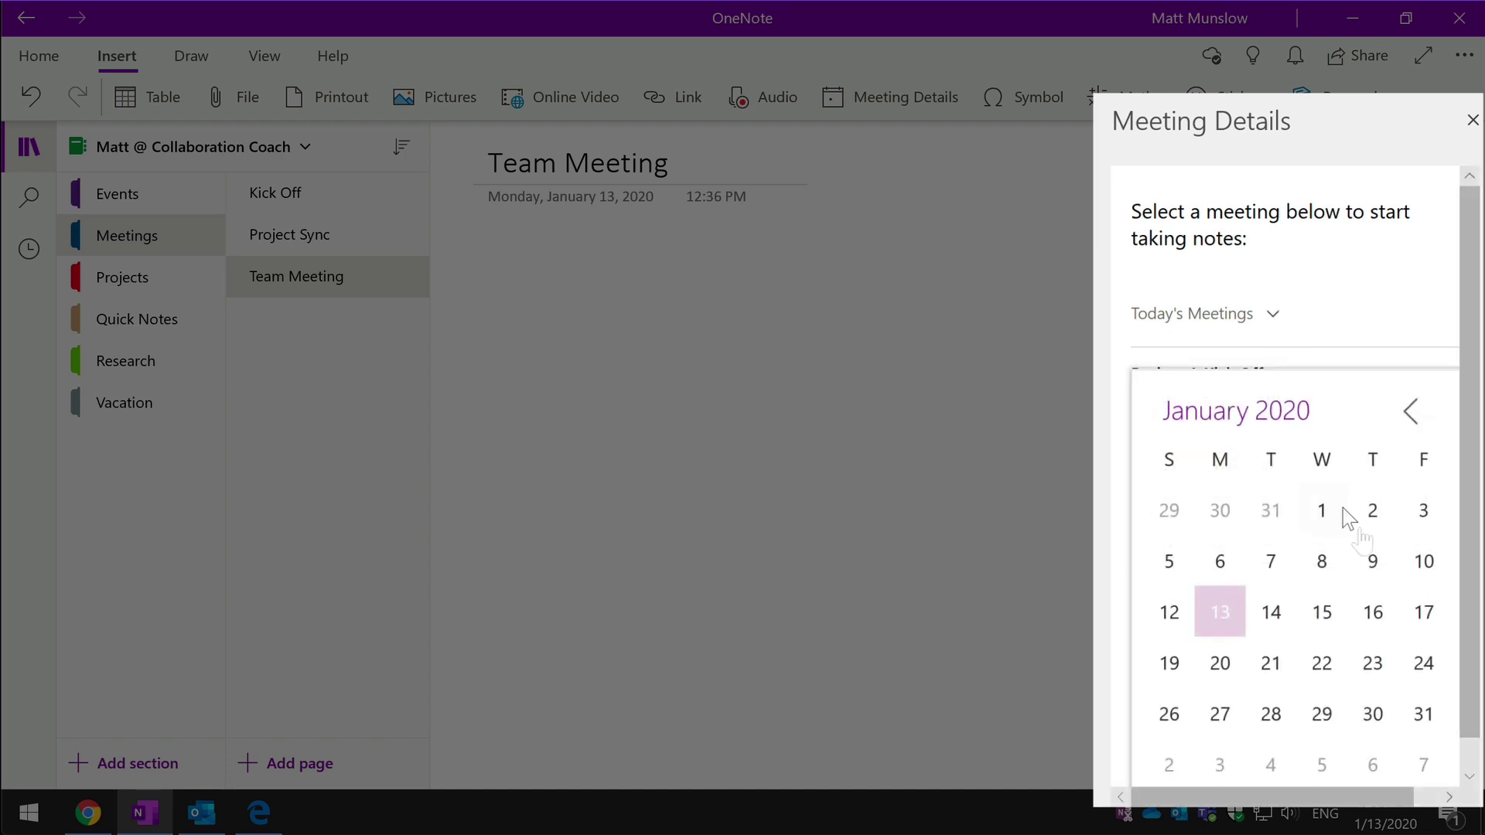
left_click(1371, 306)
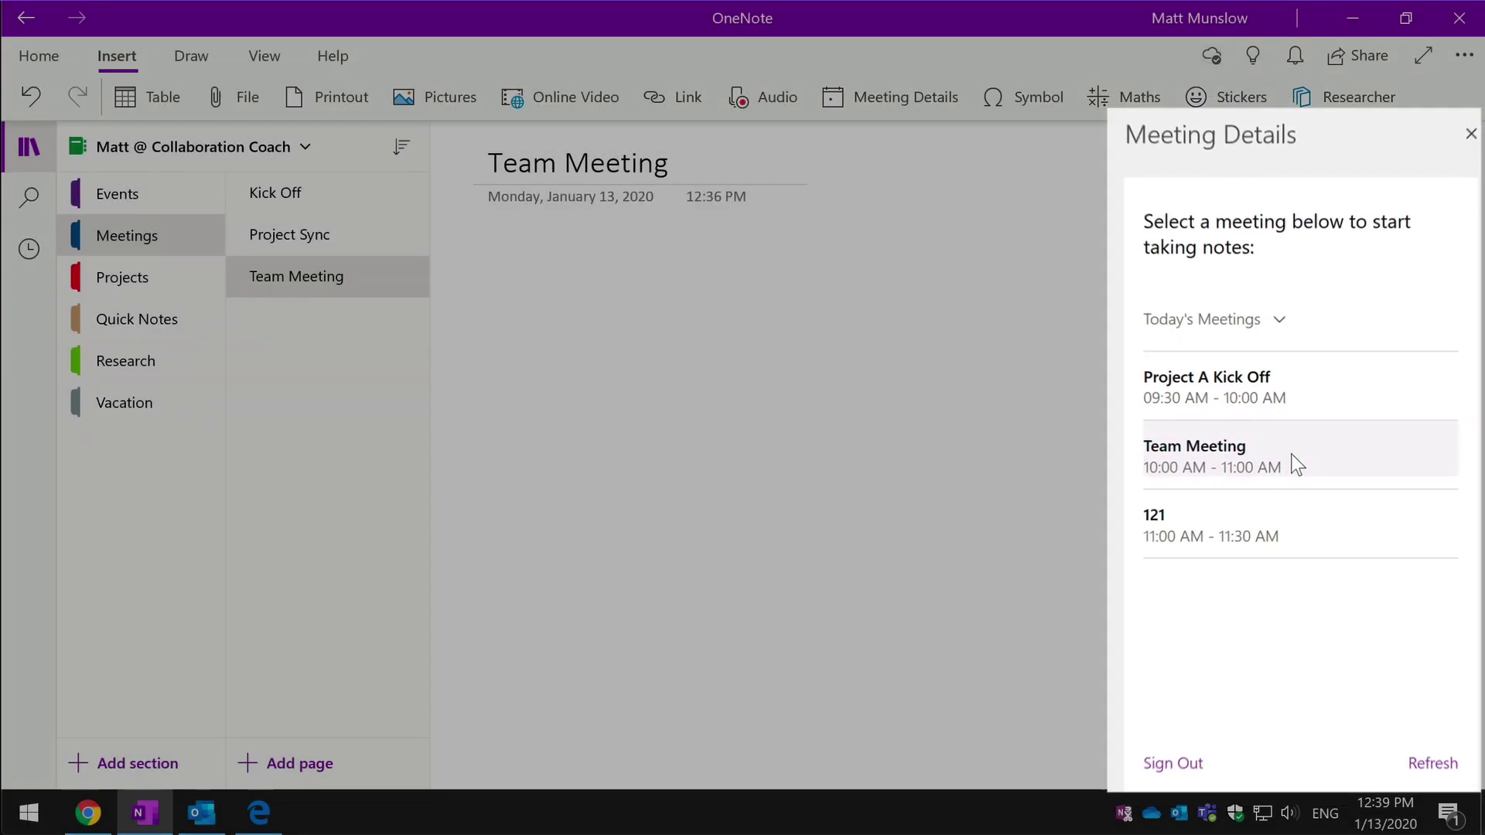
Insert the Team Meeting details into the page and expand its invitation message.
left_click(1292, 463)
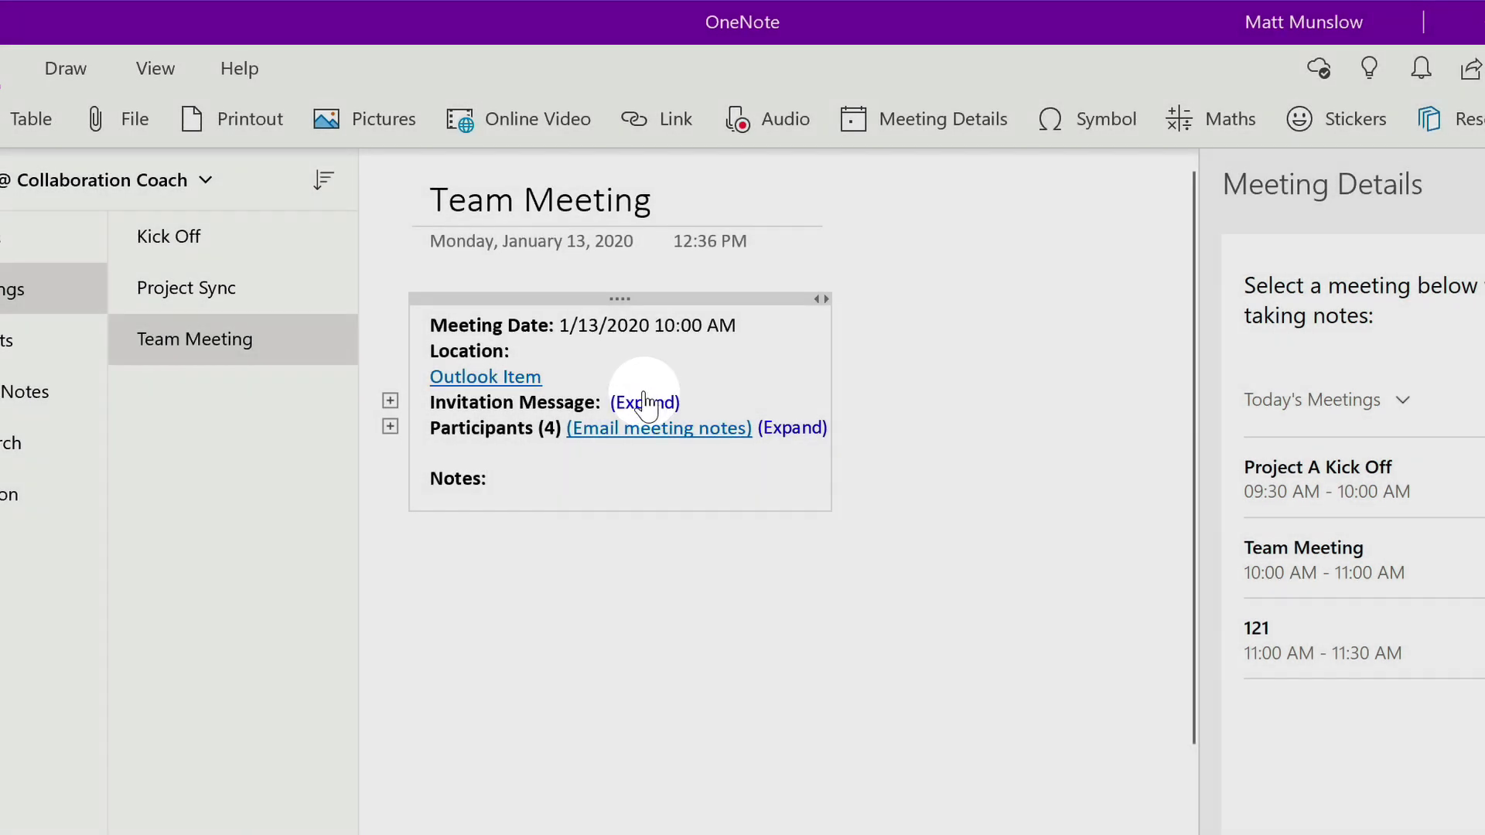
left_click(652, 404)
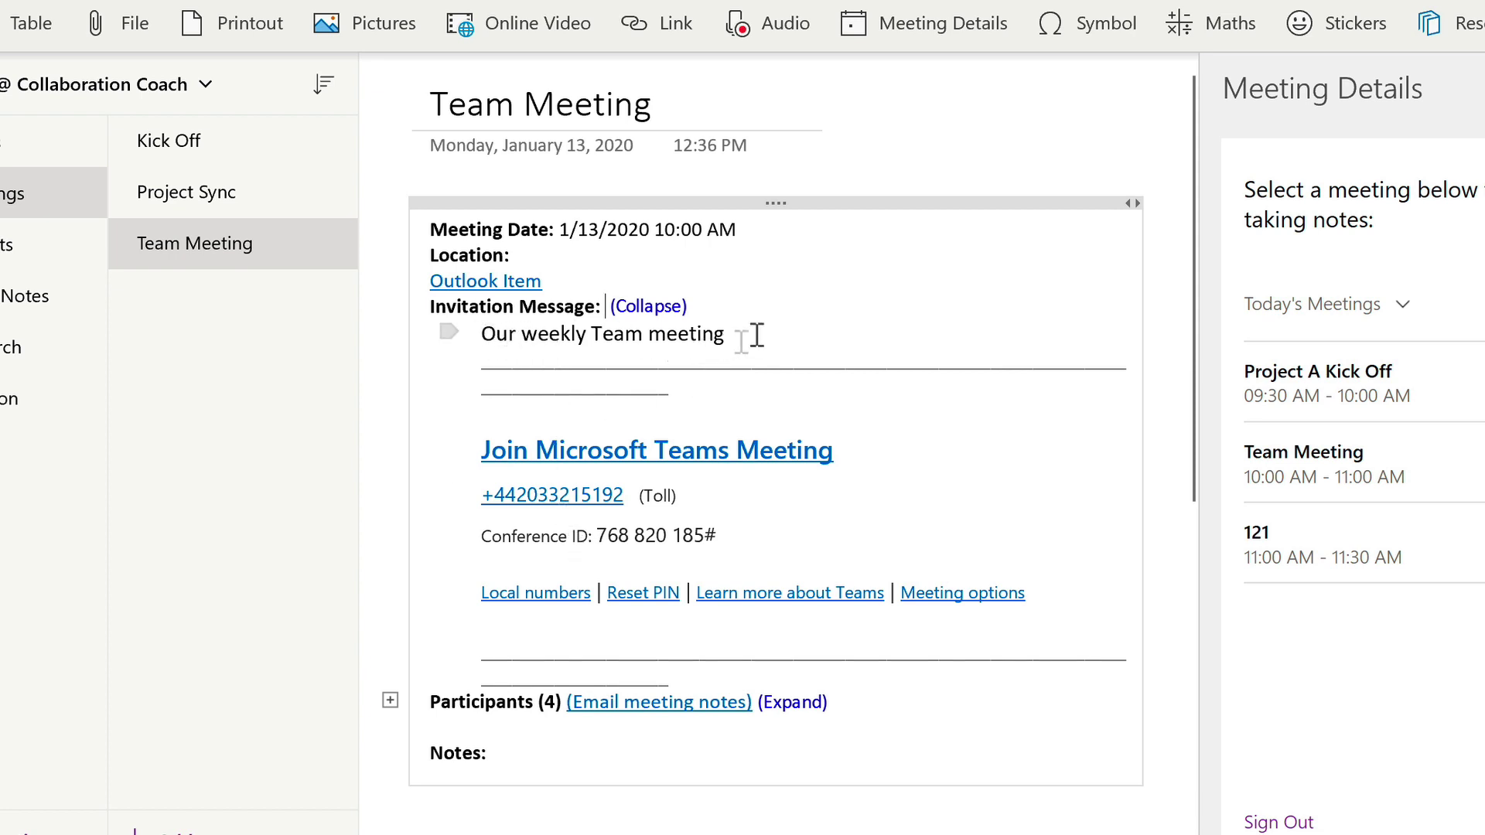
left_click_drag(757, 336, 408, 345)
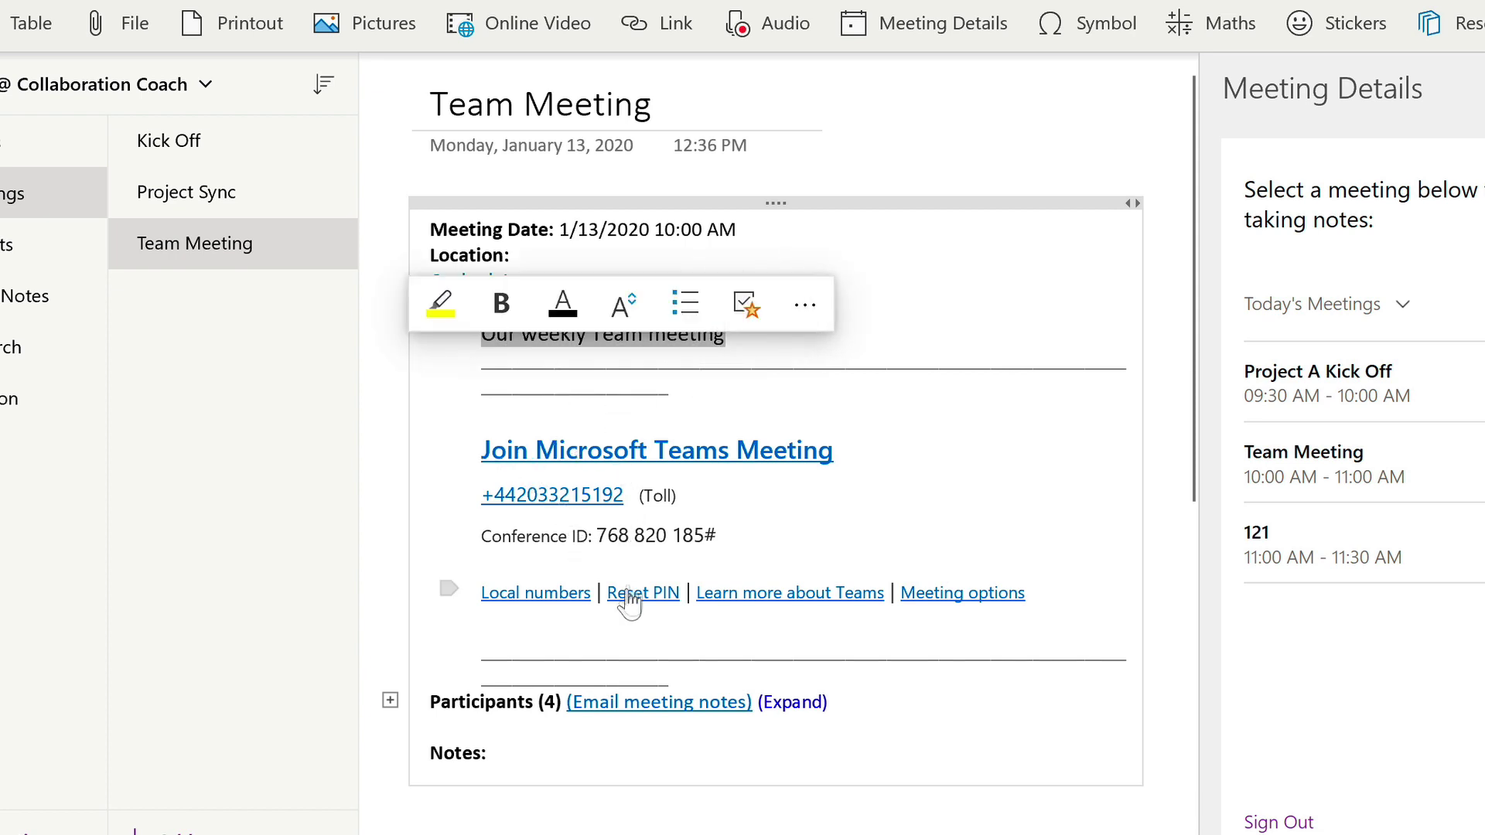
left_click(1137, 594)
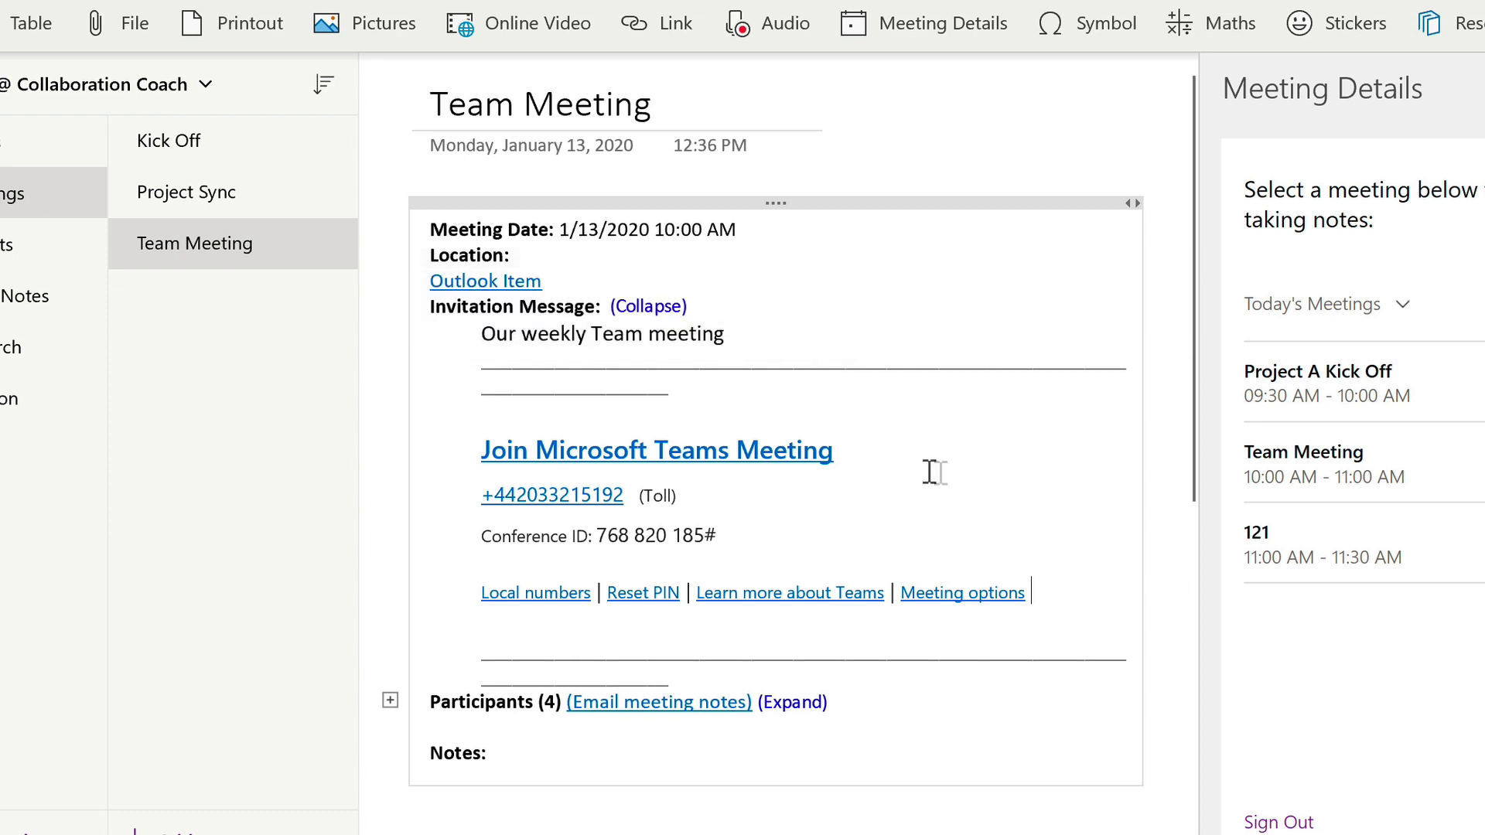
scroll(882, 530, "down", 4)
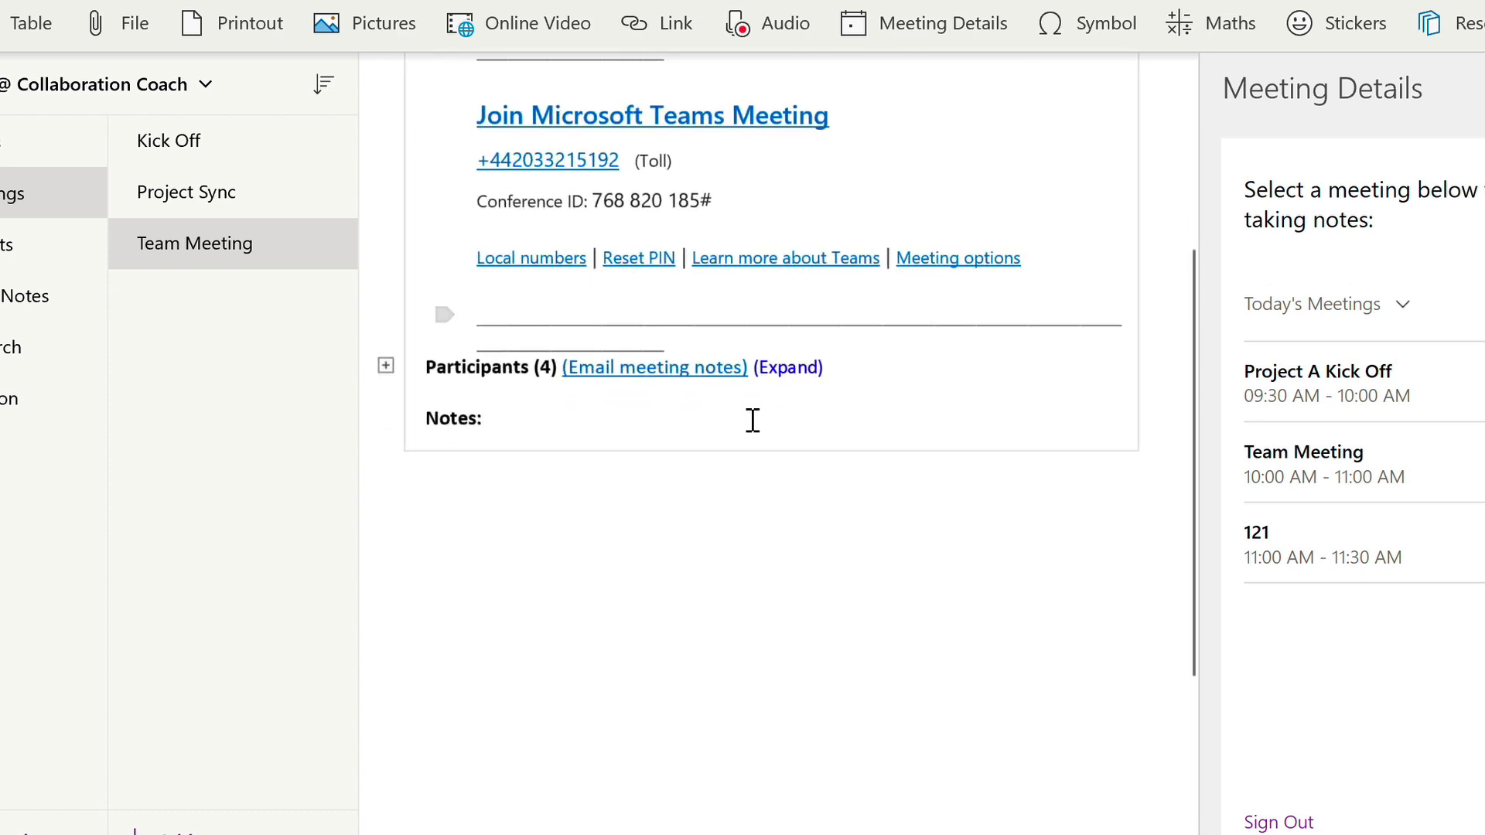
Expand the four participants, discarding the unwanted email draft to the first participant.
left_click(793, 370)
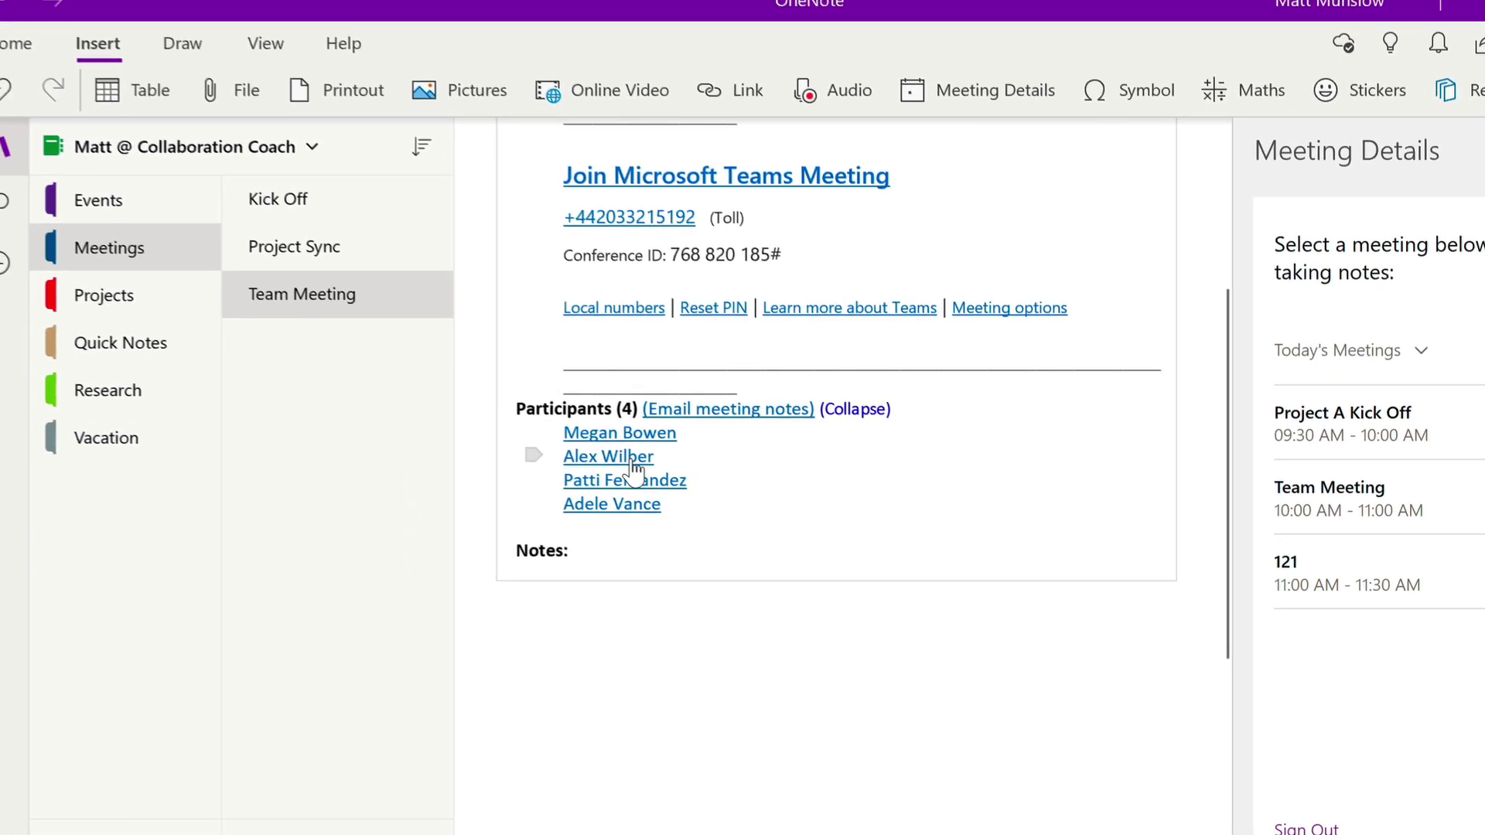
left_click(616, 435)
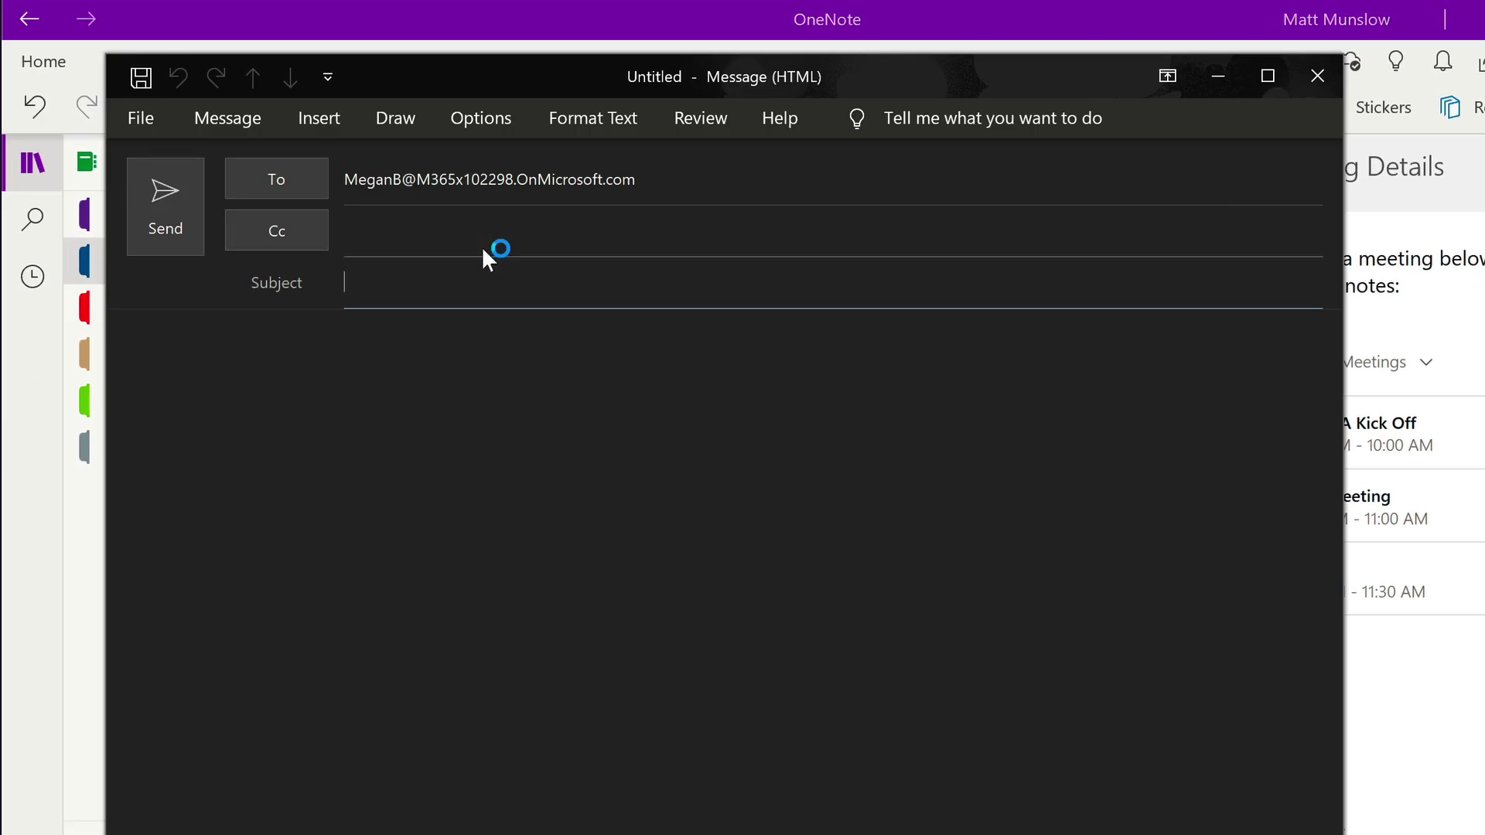
left_click(1304, 81)
left_click(860, 531)
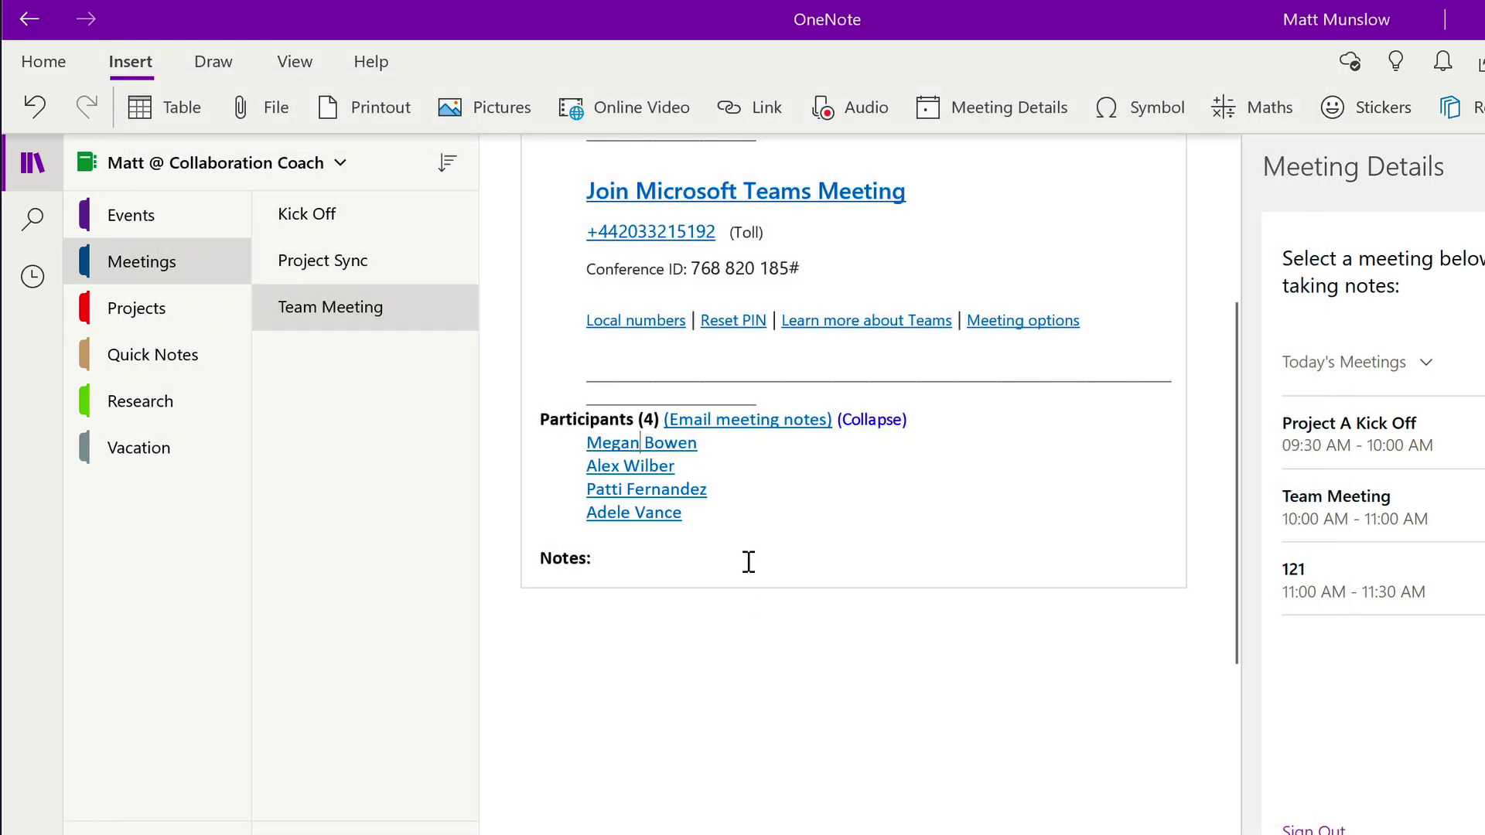
left_click(749, 422)
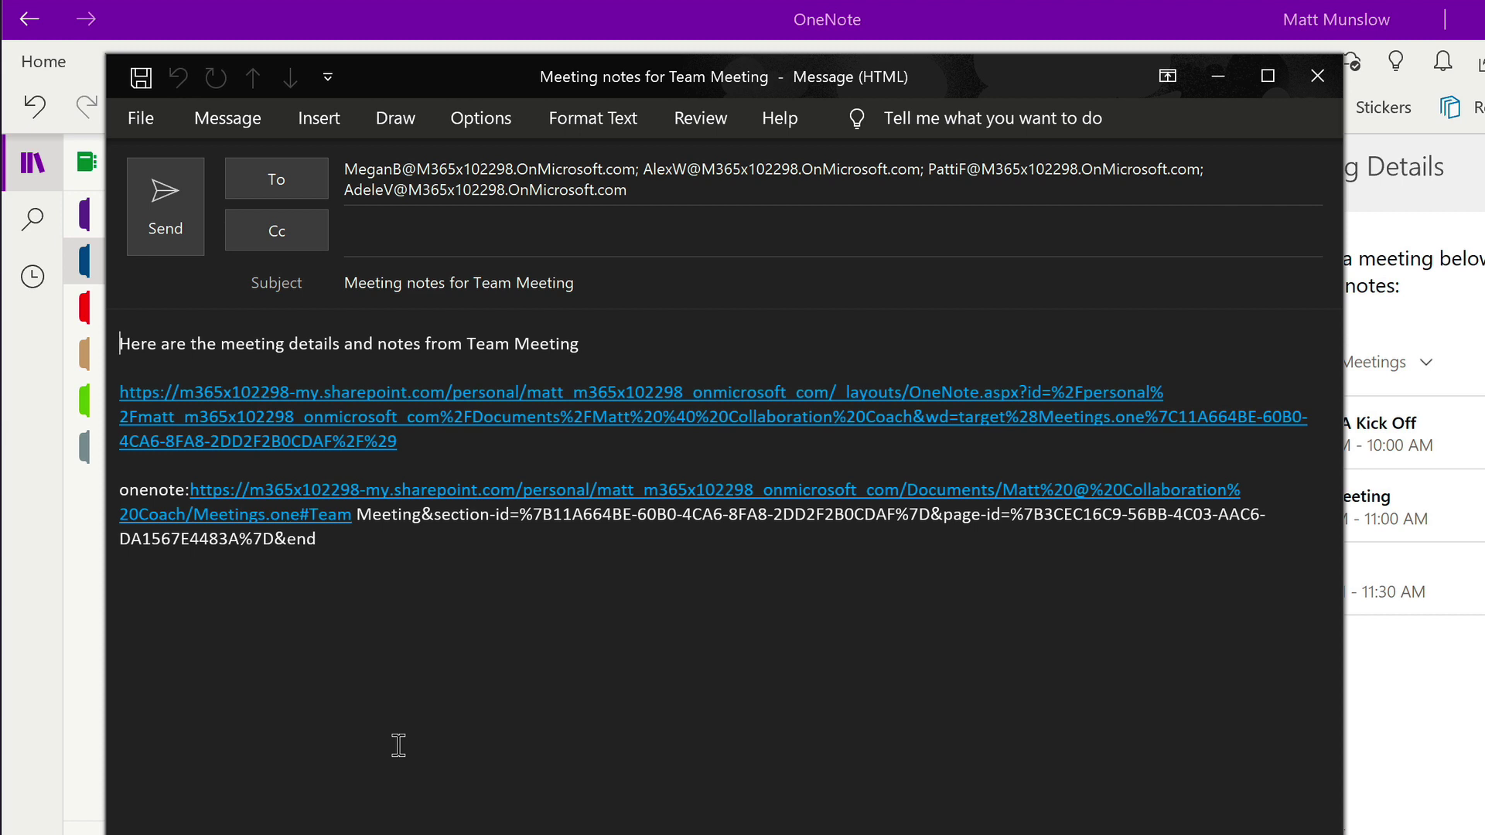
left_click(1315, 62)
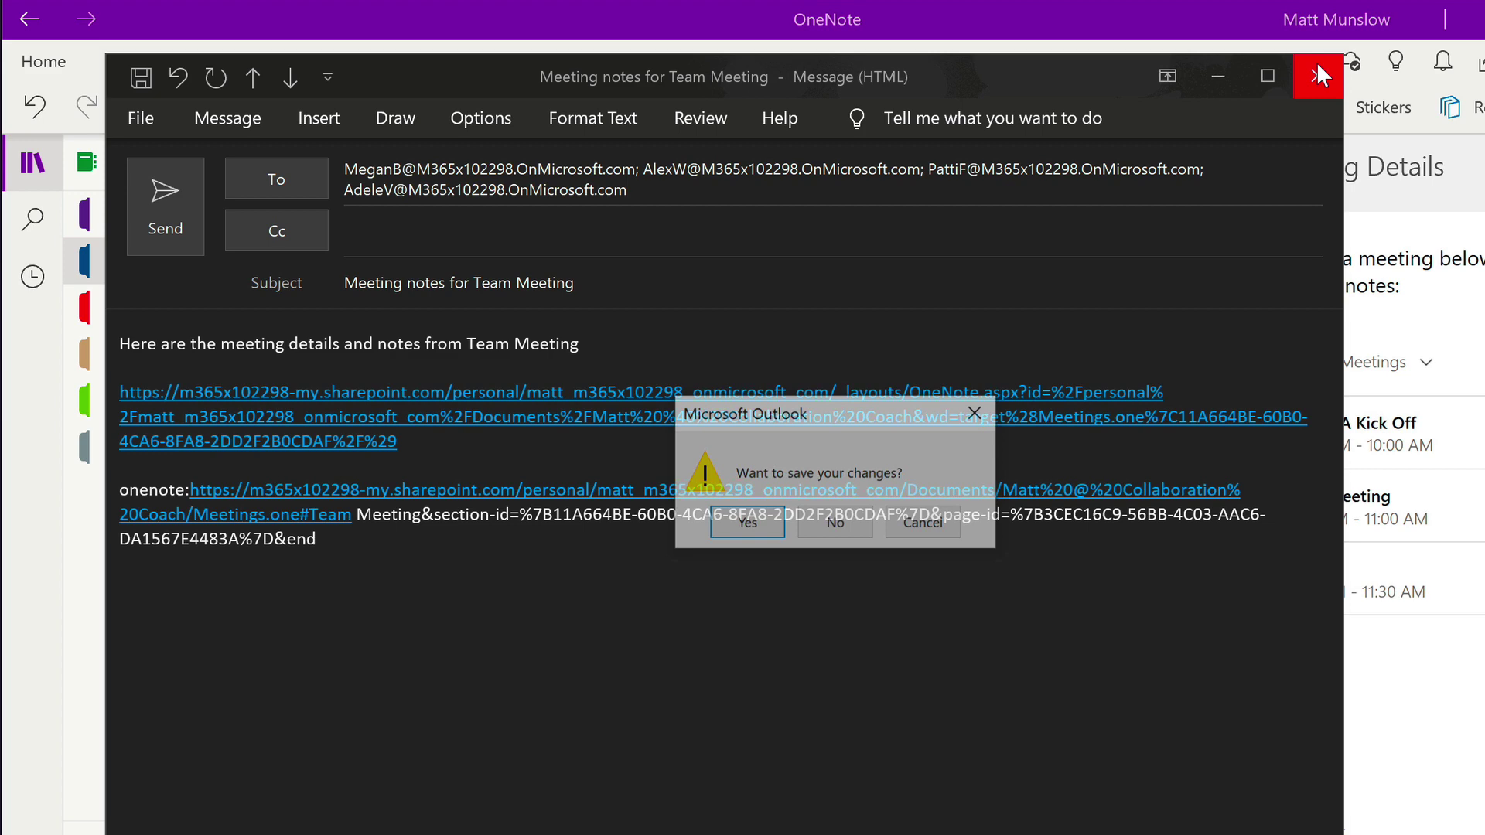
left_click(840, 520)
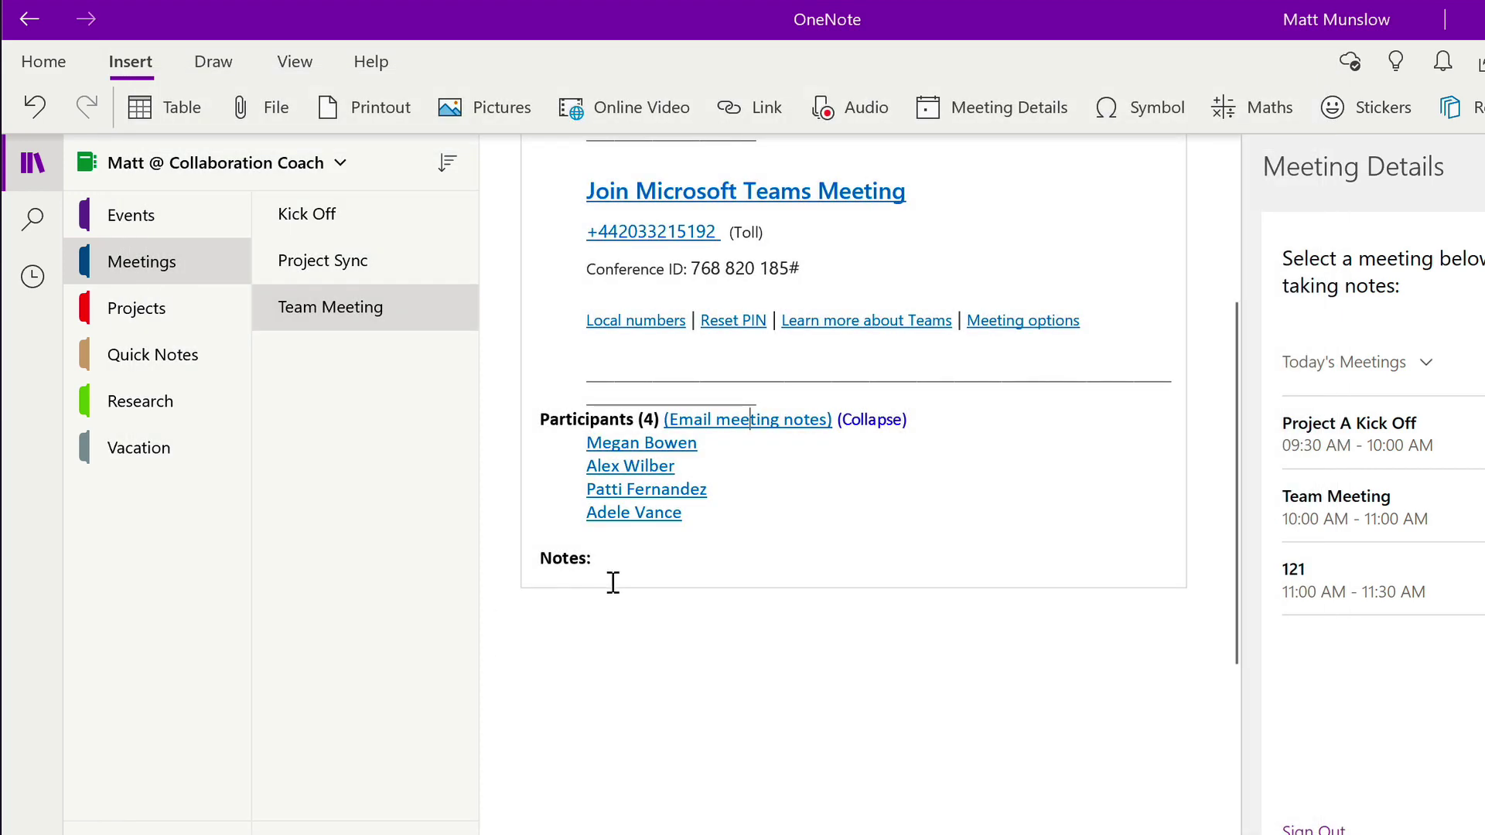
Add a line reading 'These are the notes' under the Team Meeting's Notes heading.
left_click(617, 570)
key("Return")
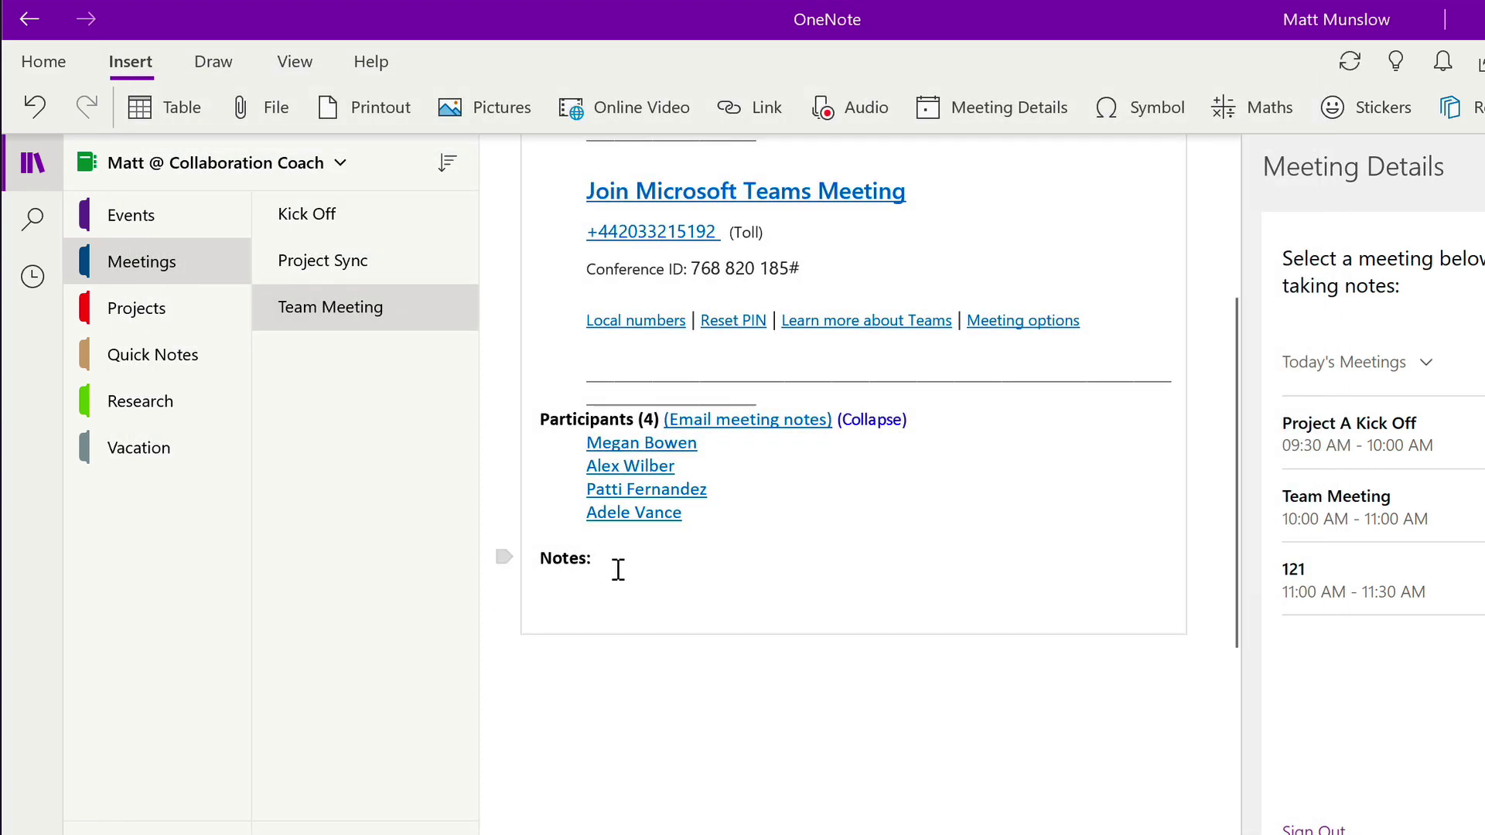
type("These are the notes")
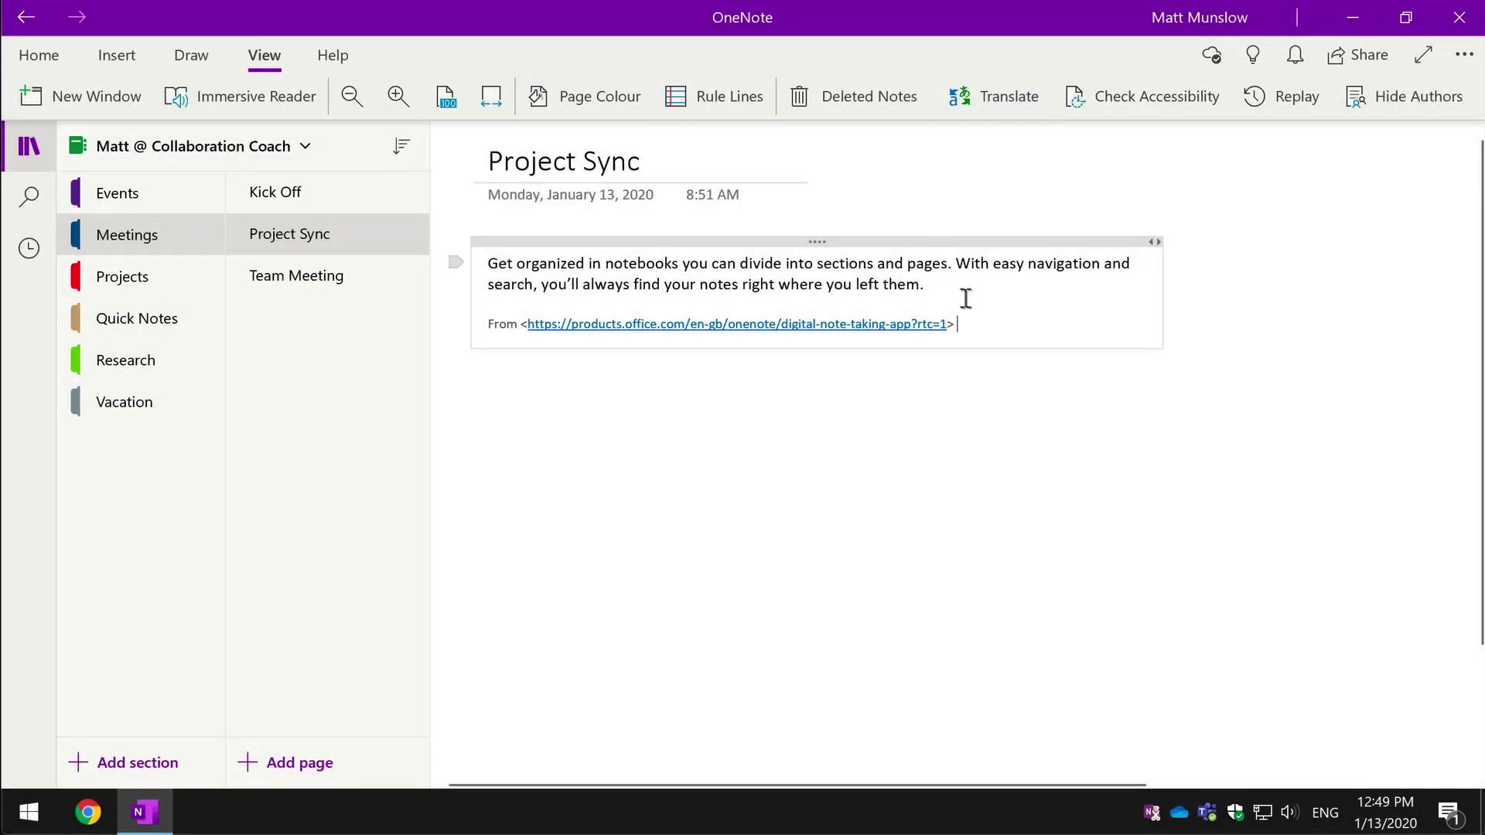
Select the Project Sync paragraph and send it to Translator for translation.
left_click_drag(932, 286, 476, 262)
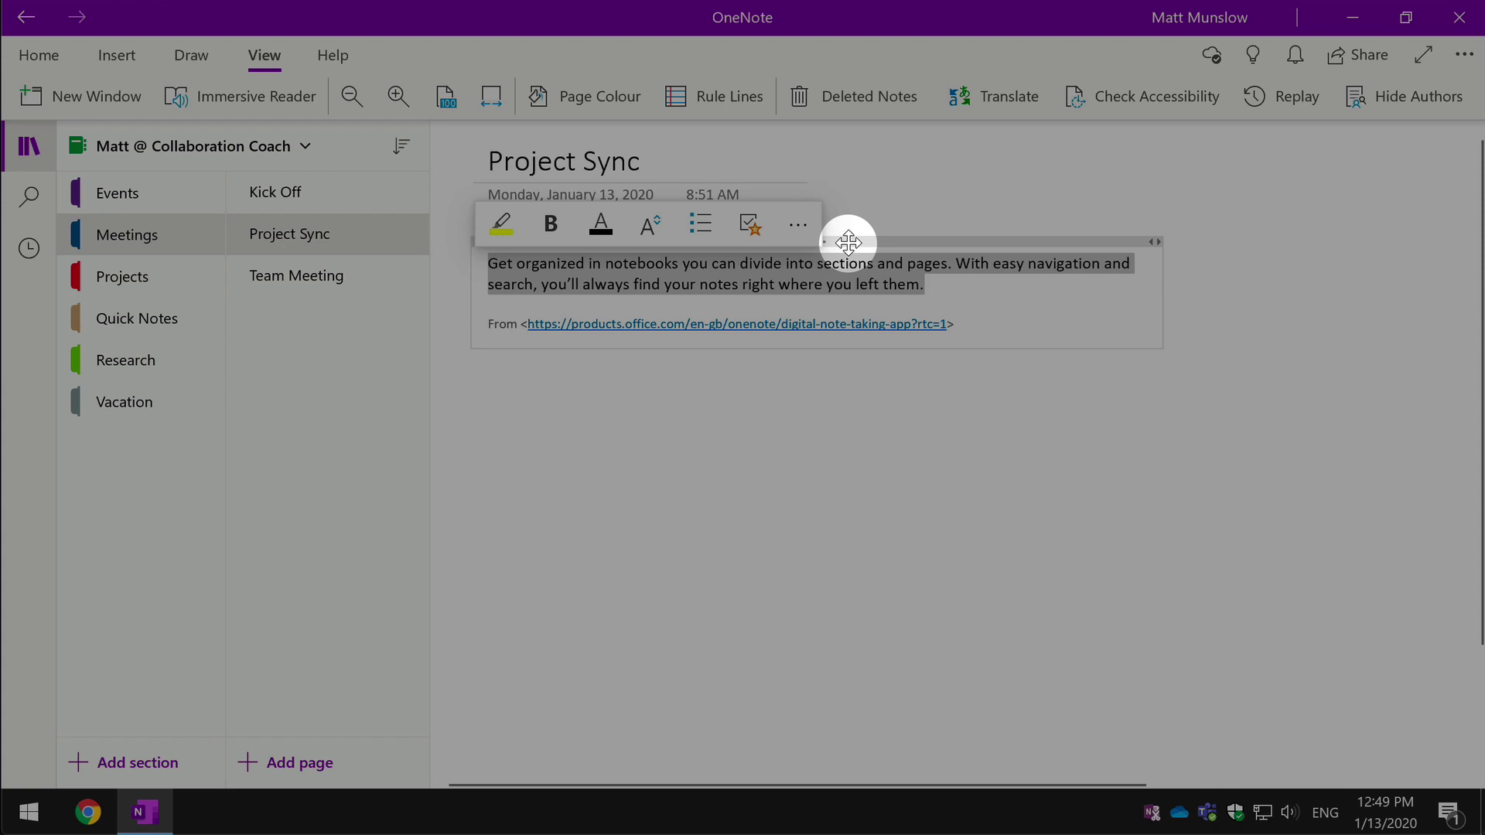
left_click(798, 225)
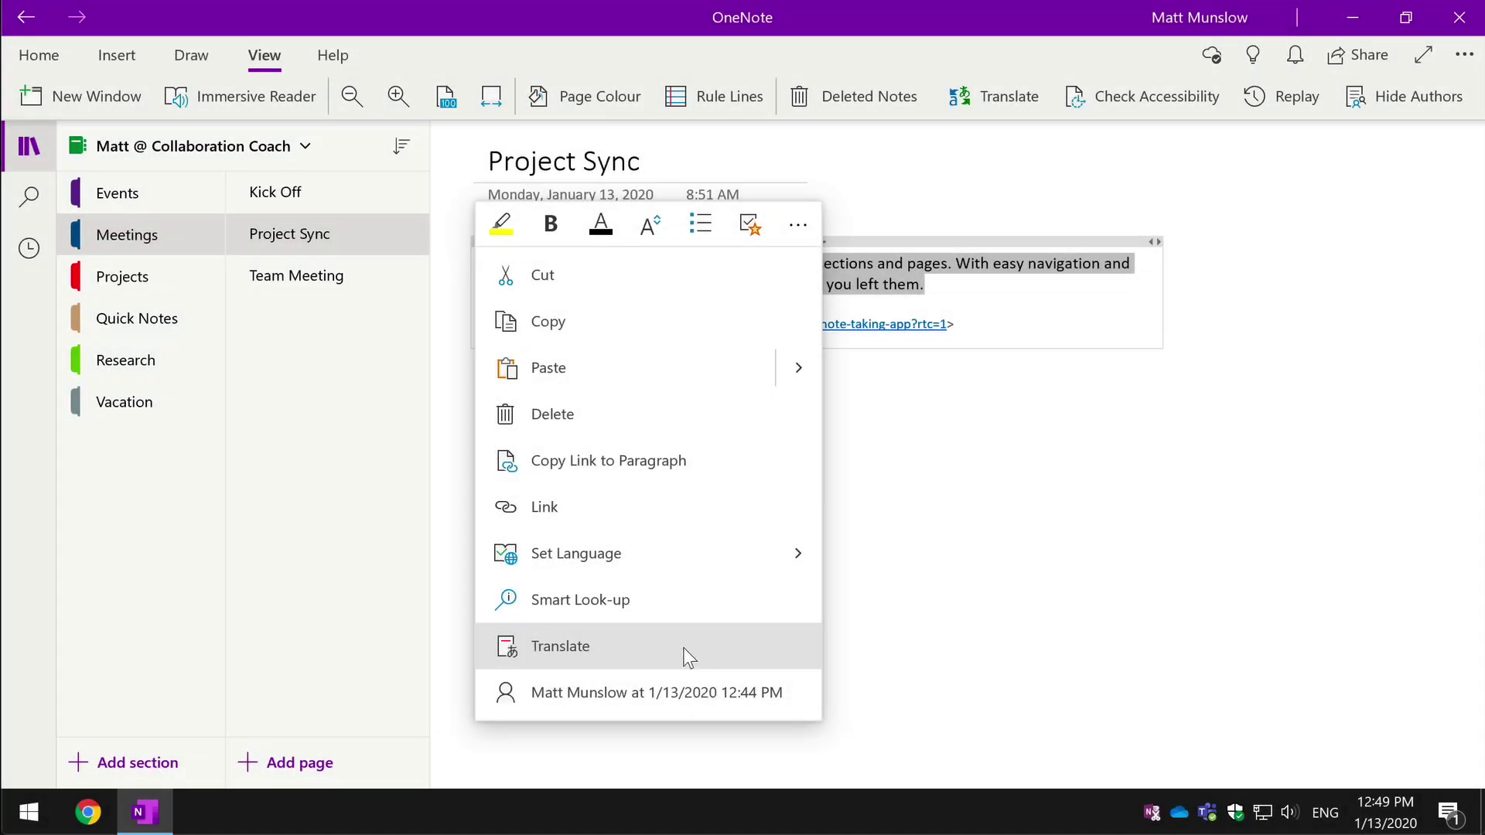
left_click(684, 653)
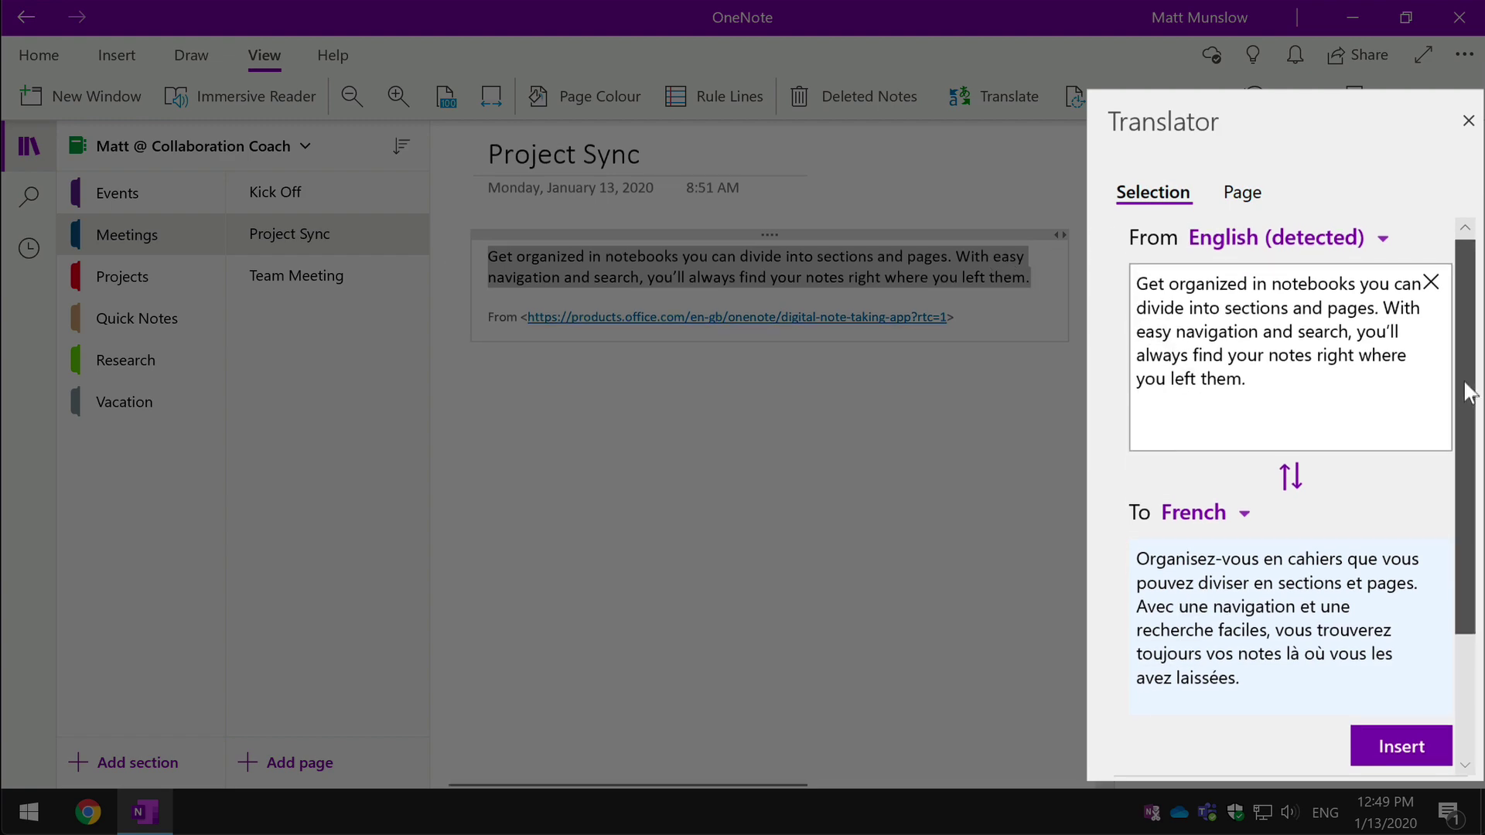
Choose French as the Translator's target language for the selected paragraph.
left_click_drag(1470, 393, 1473, 509)
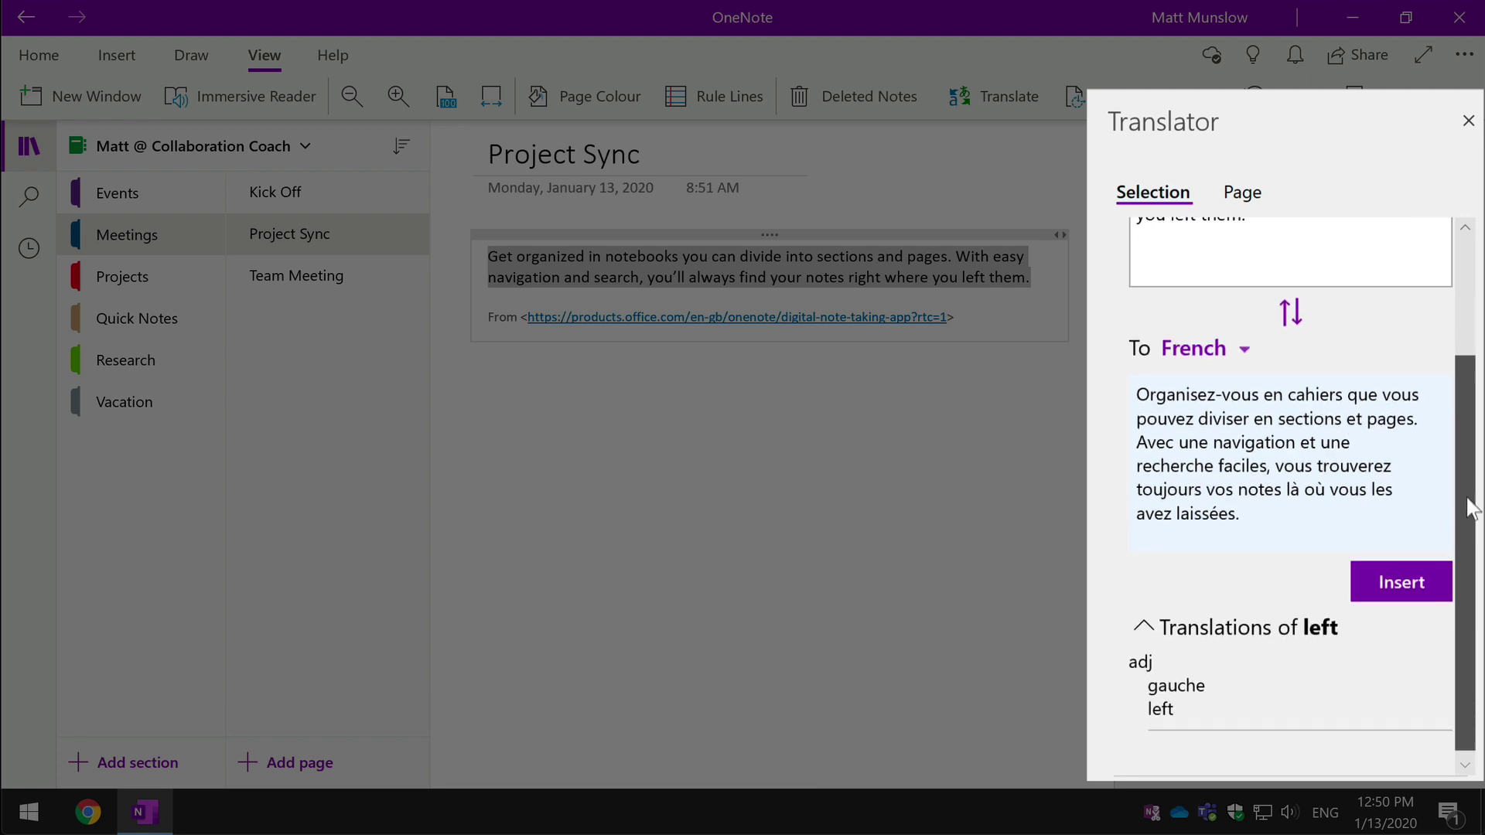
scroll(1238, 498, "up", 1)
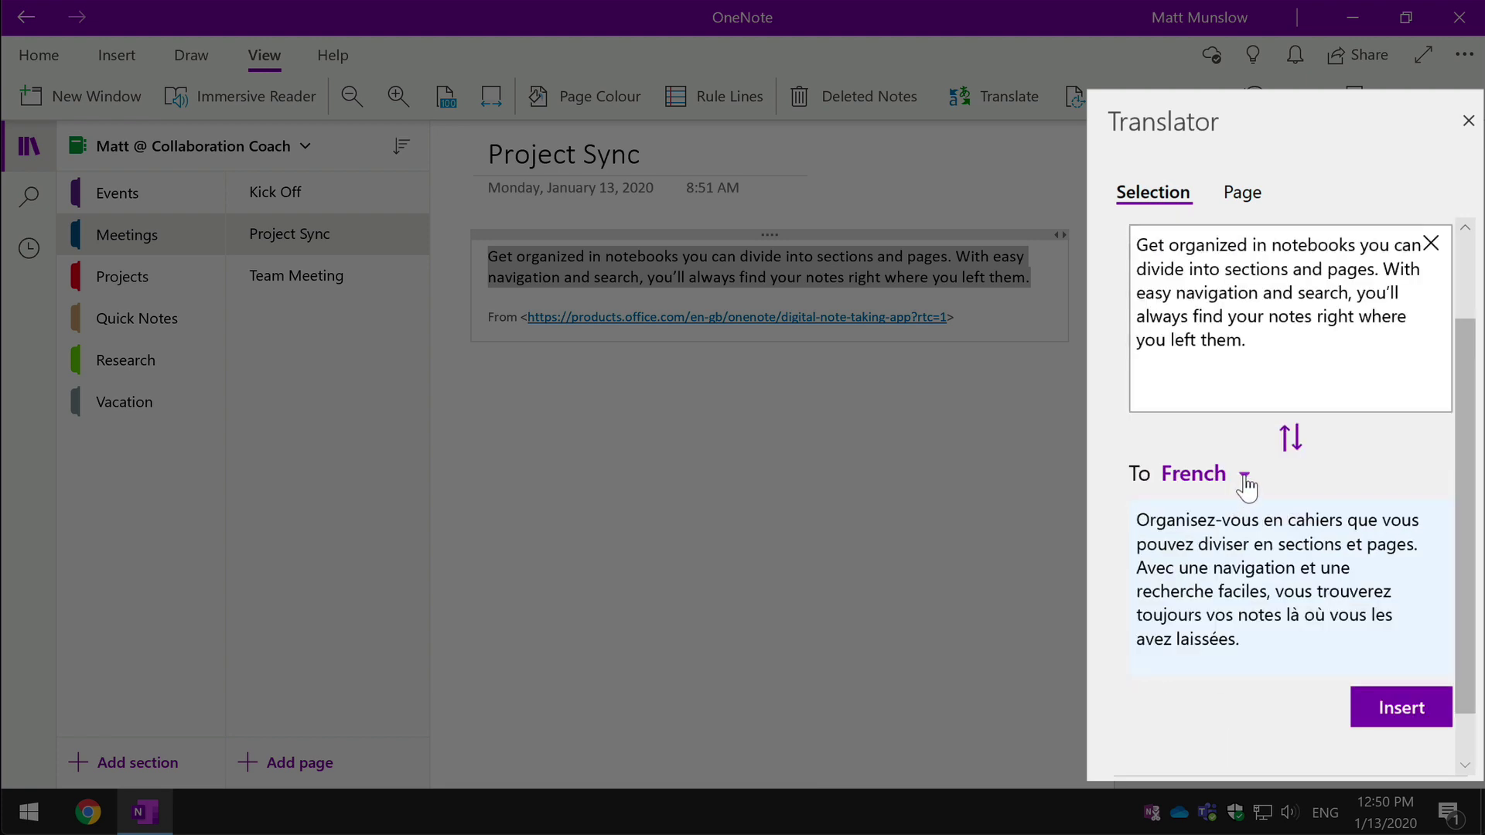
left_click(1243, 475)
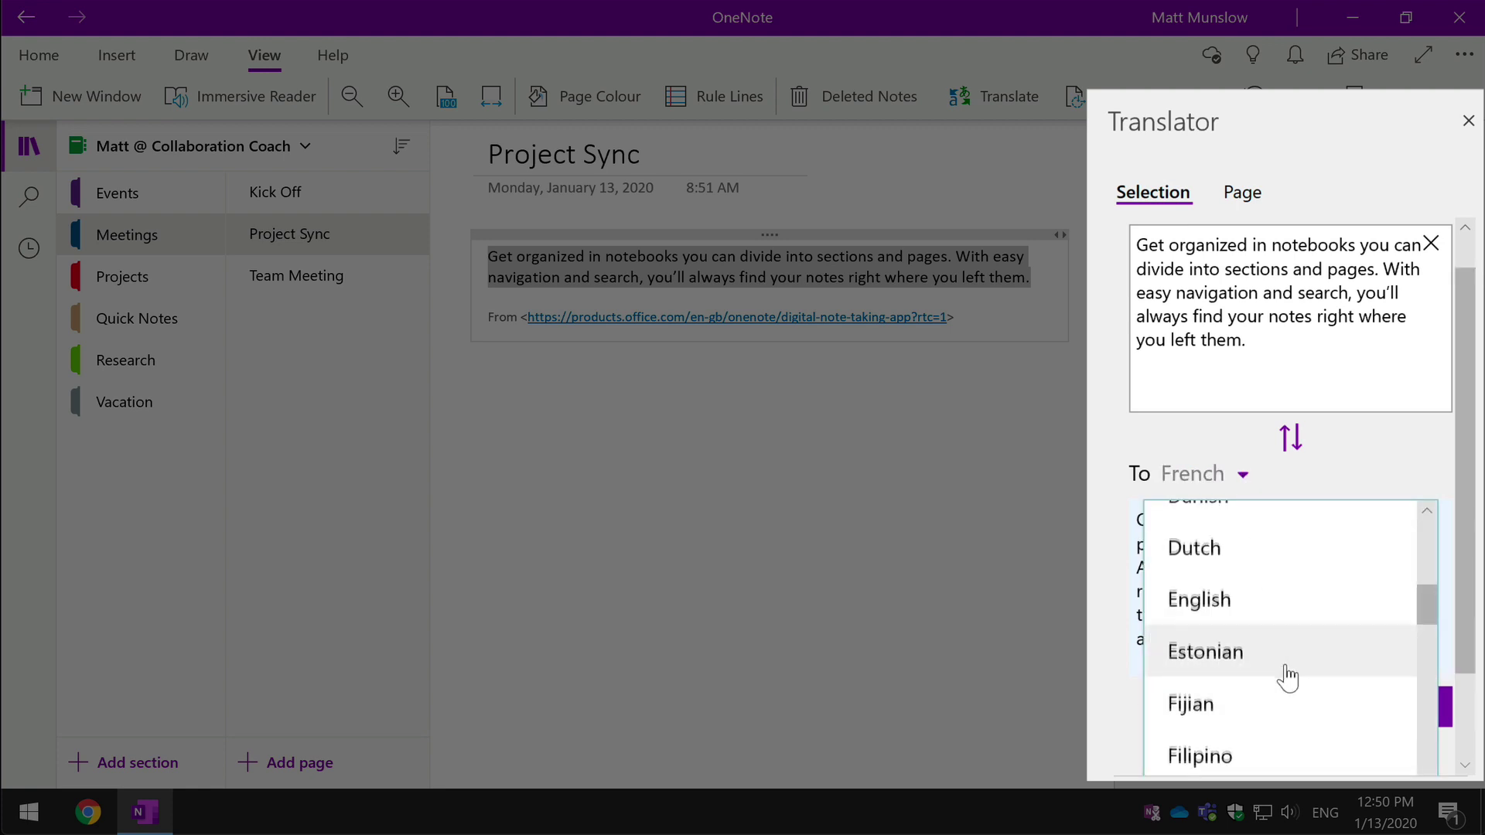
scroll(1285, 677, "down", 1)
scroll(1287, 677, "down", 8)
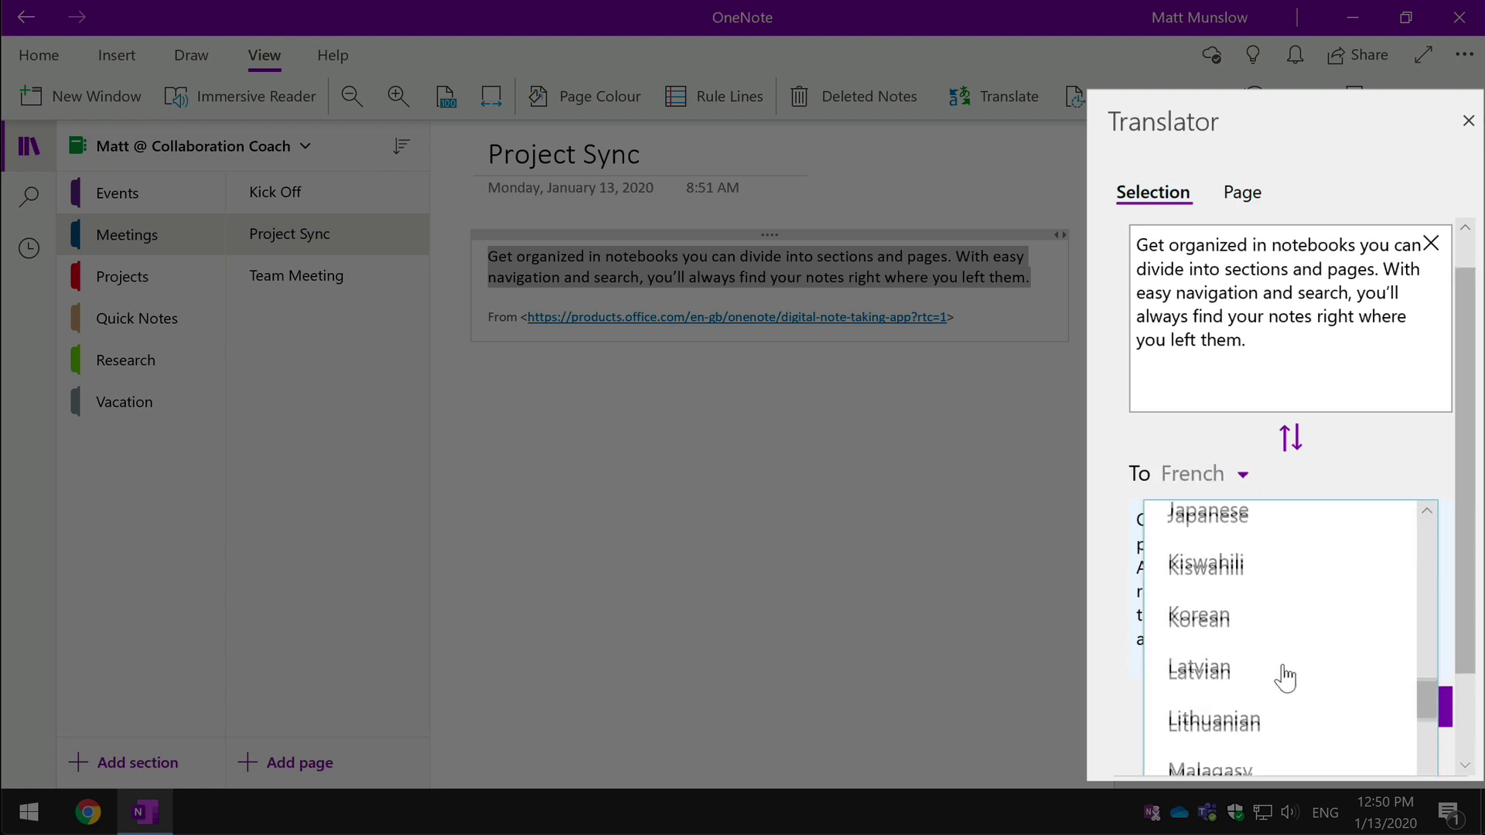
scroll(1285, 678, "down", 7)
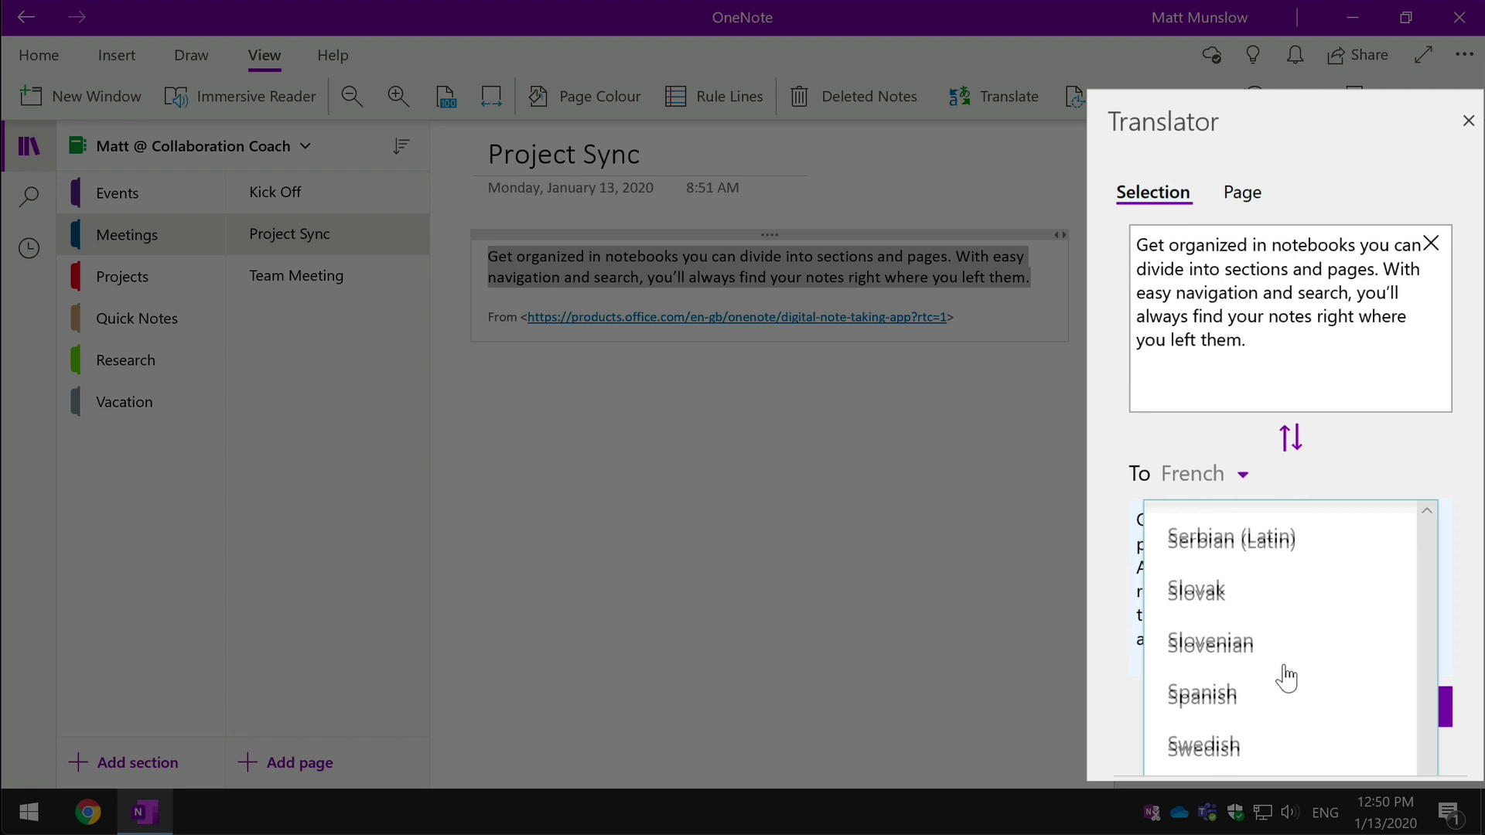
scroll(1286, 678, "up", 7)
left_click(1383, 458)
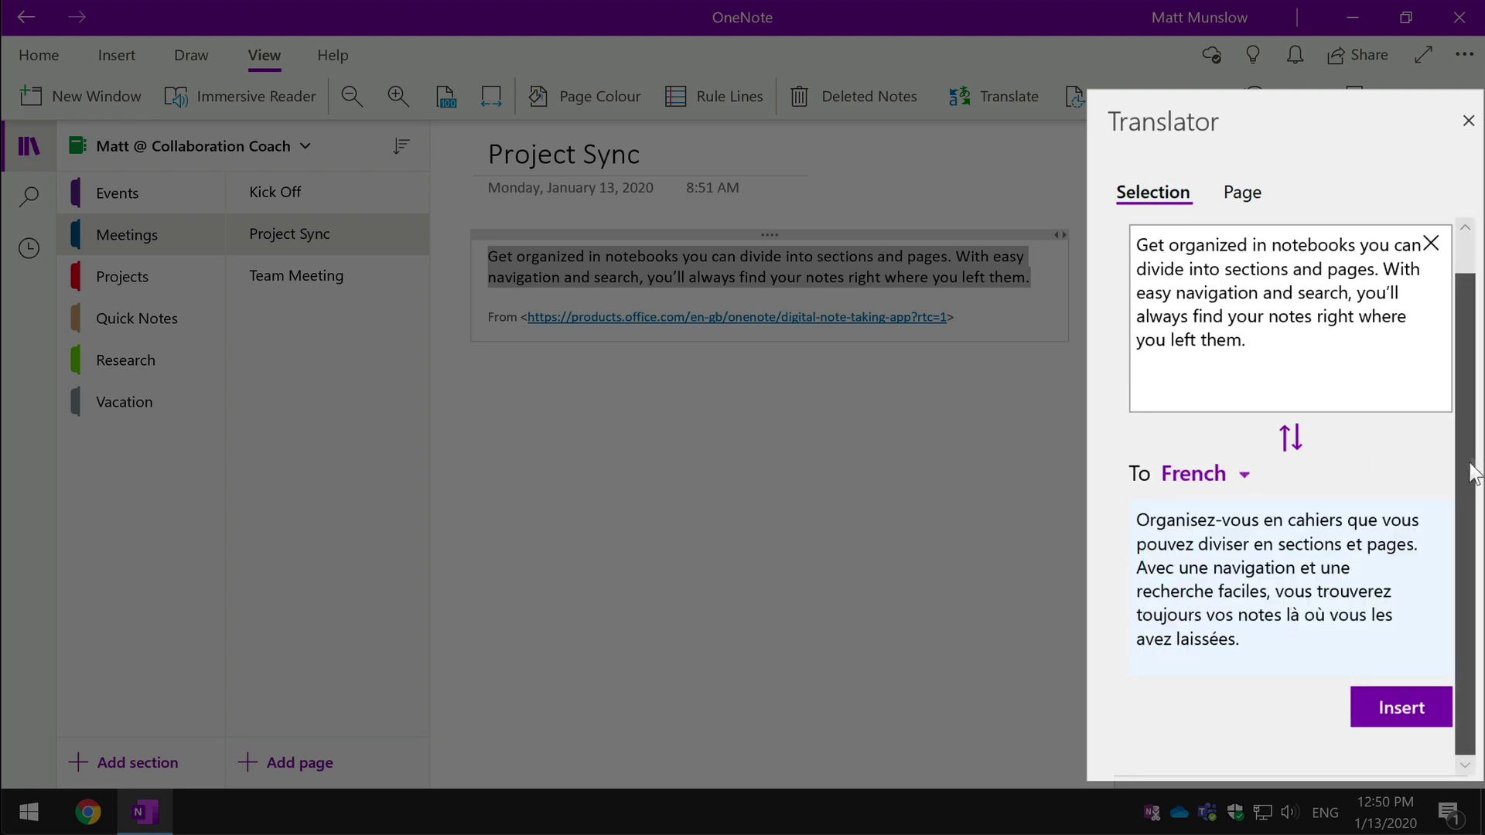
scroll(1473, 473, "up", 2)
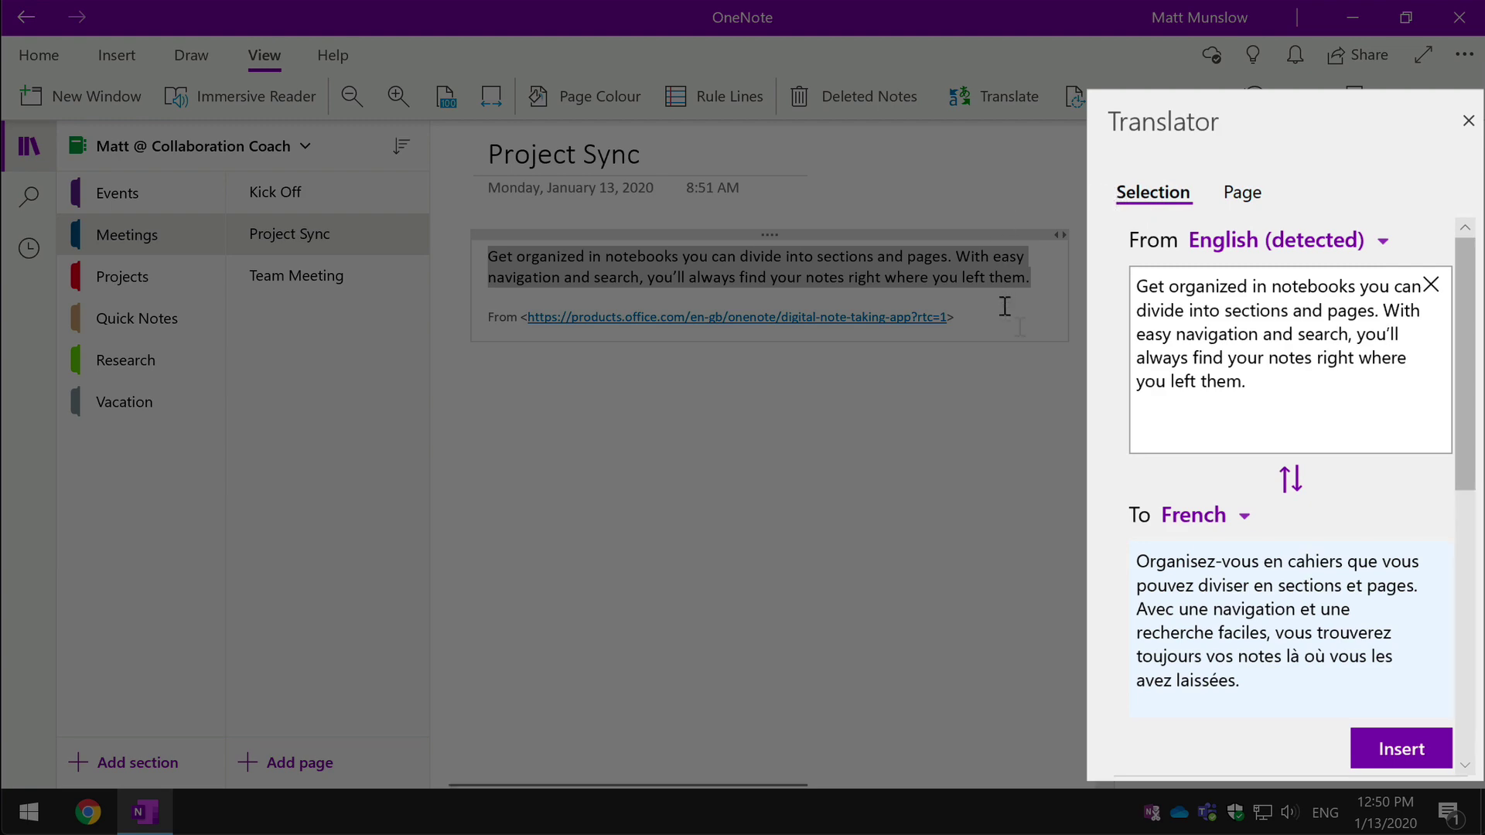
Insert the French translation on a new line below the source link, keeping the English paragraph.
left_click(1389, 750)
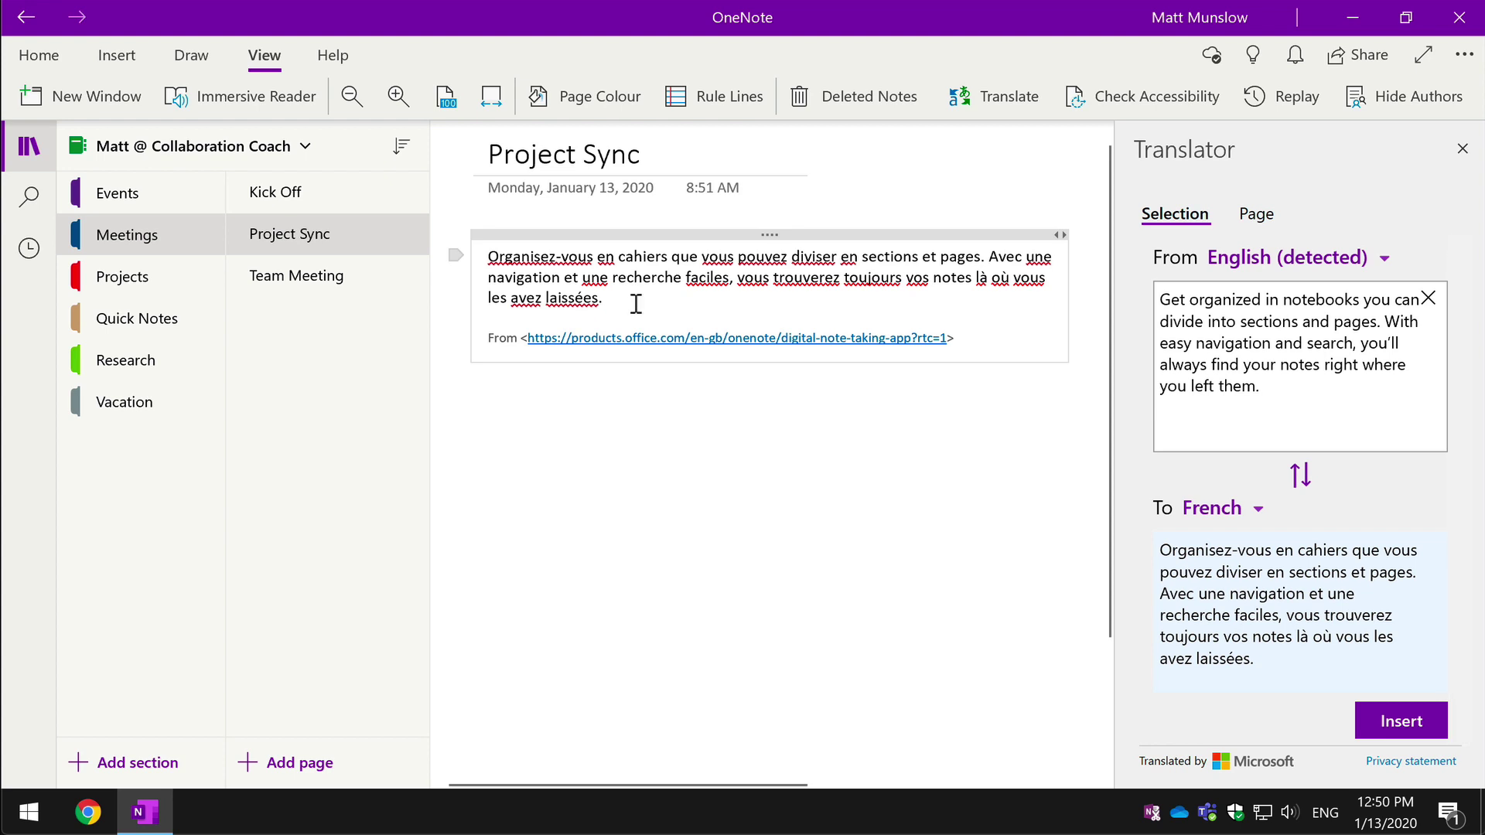
key("ctrl+z")
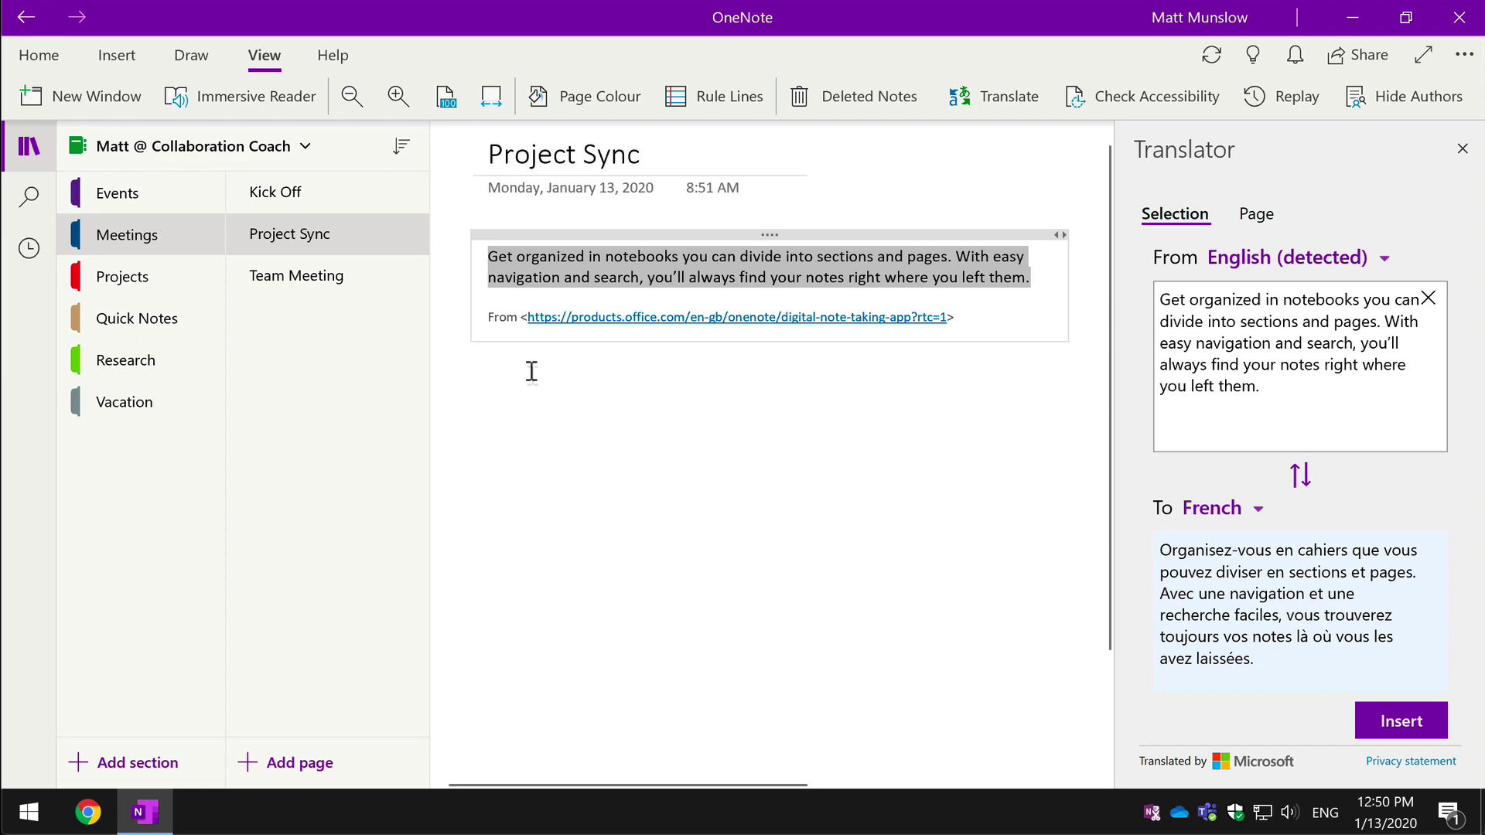
left_click(986, 323)
key("Return")
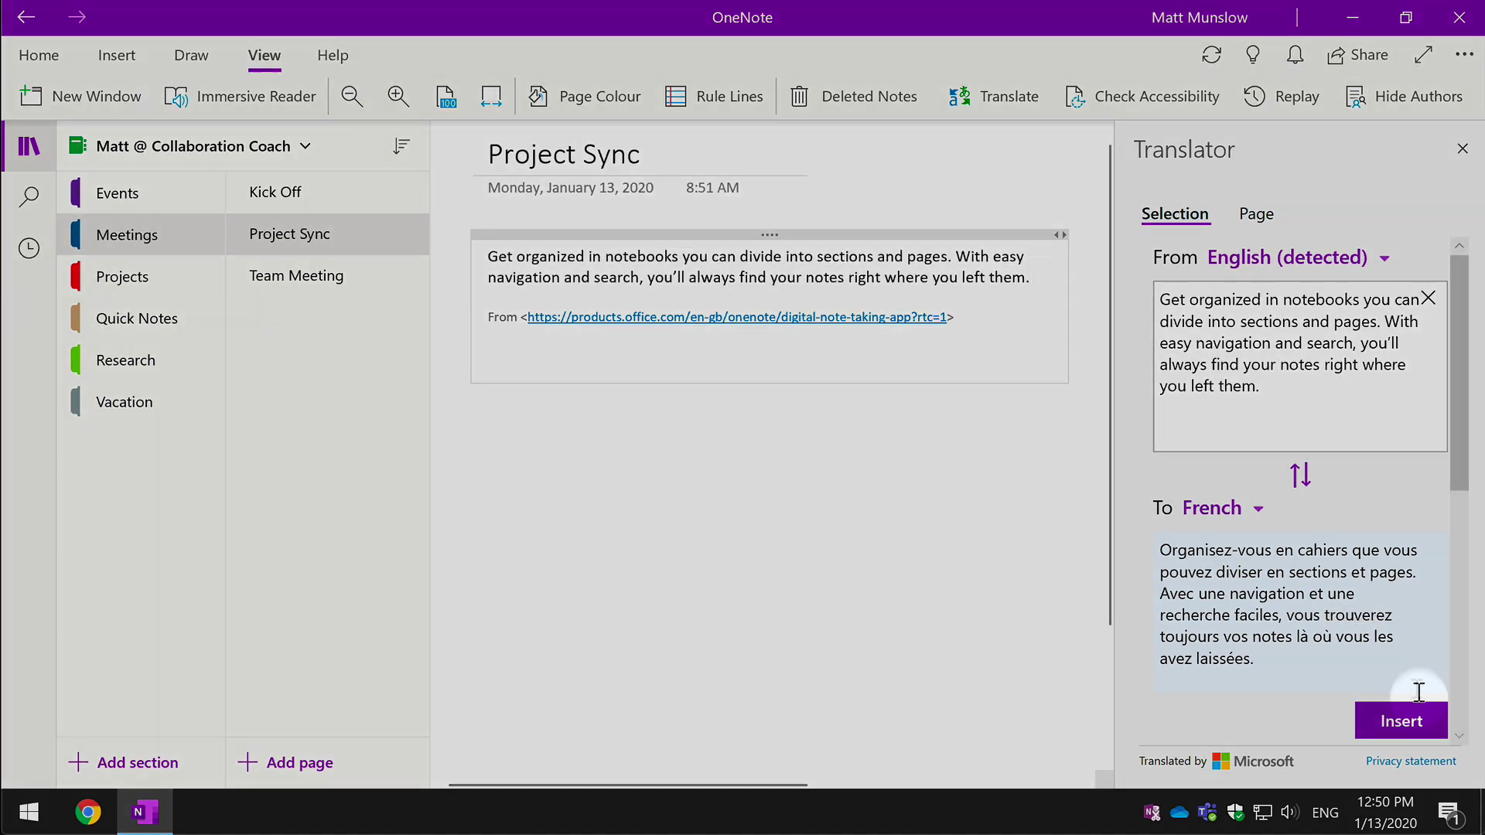
left_click(1401, 727)
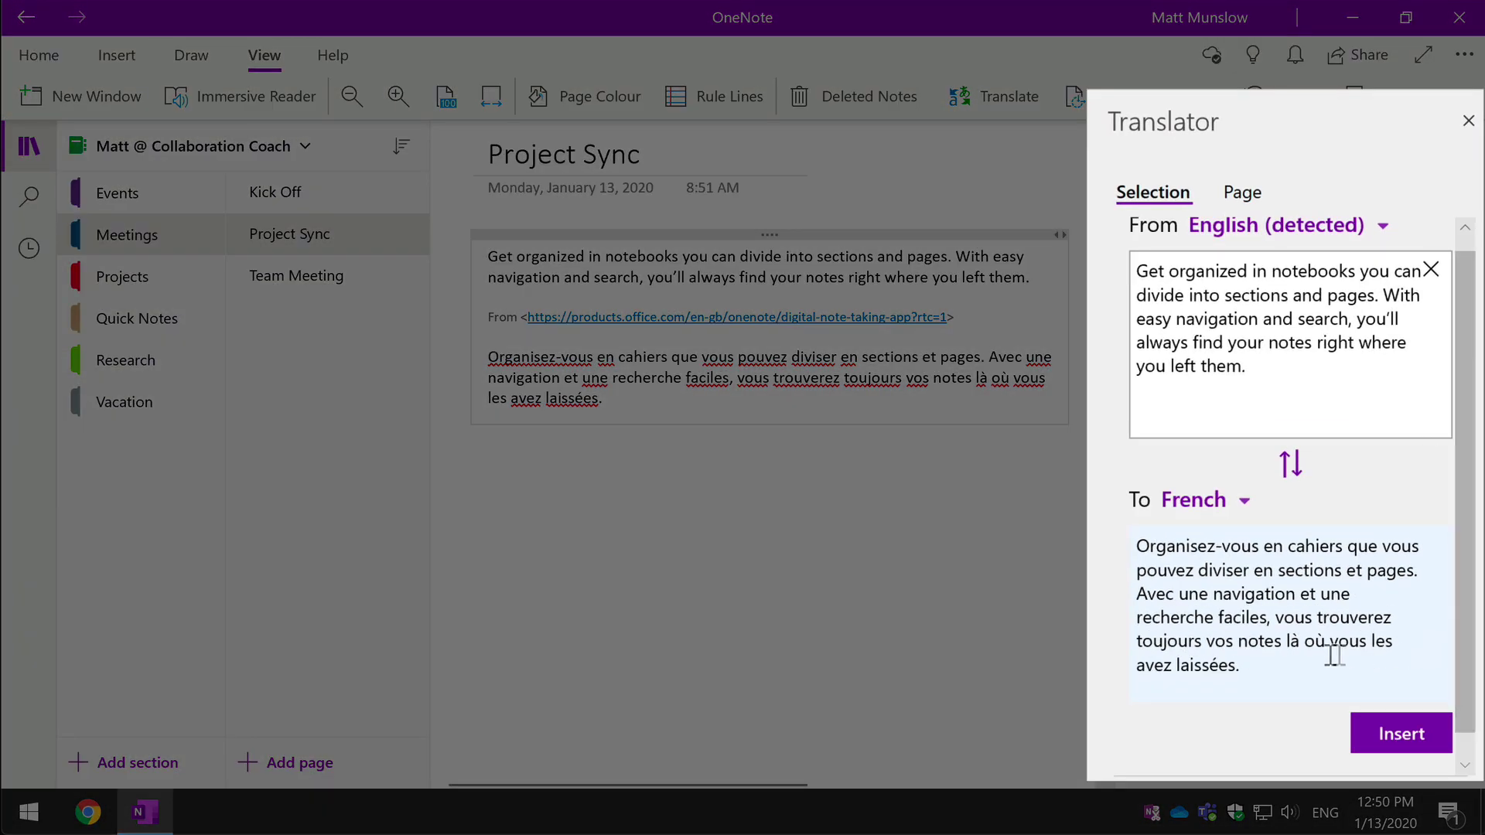
Look up dictionary meanings of laissées, avez, toujours, vos and recherche, ending on laissées.
left_click(1214, 664)
scroll(1216, 657, "down", 2)
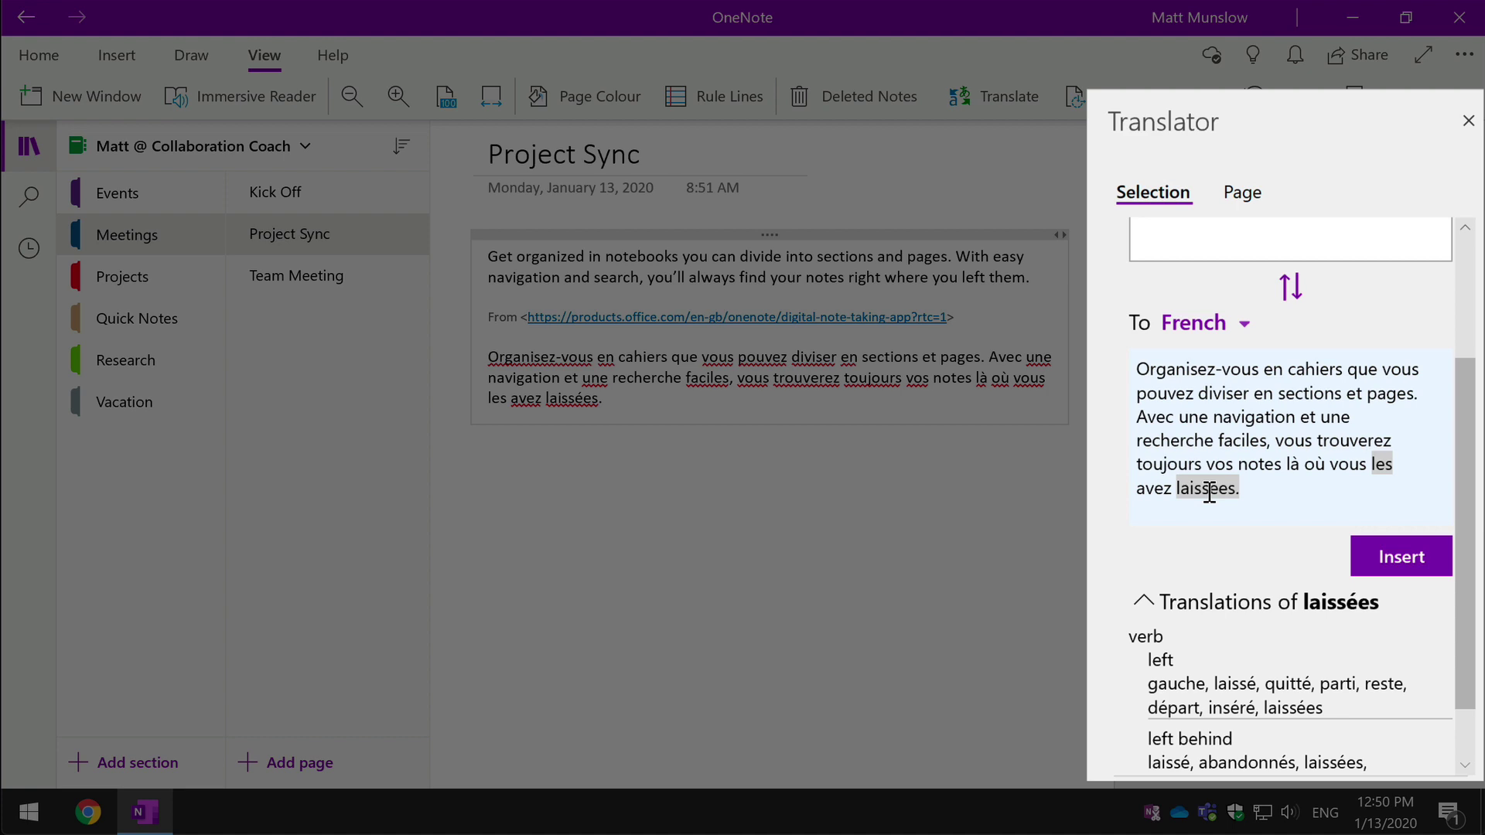
left_click(1153, 488)
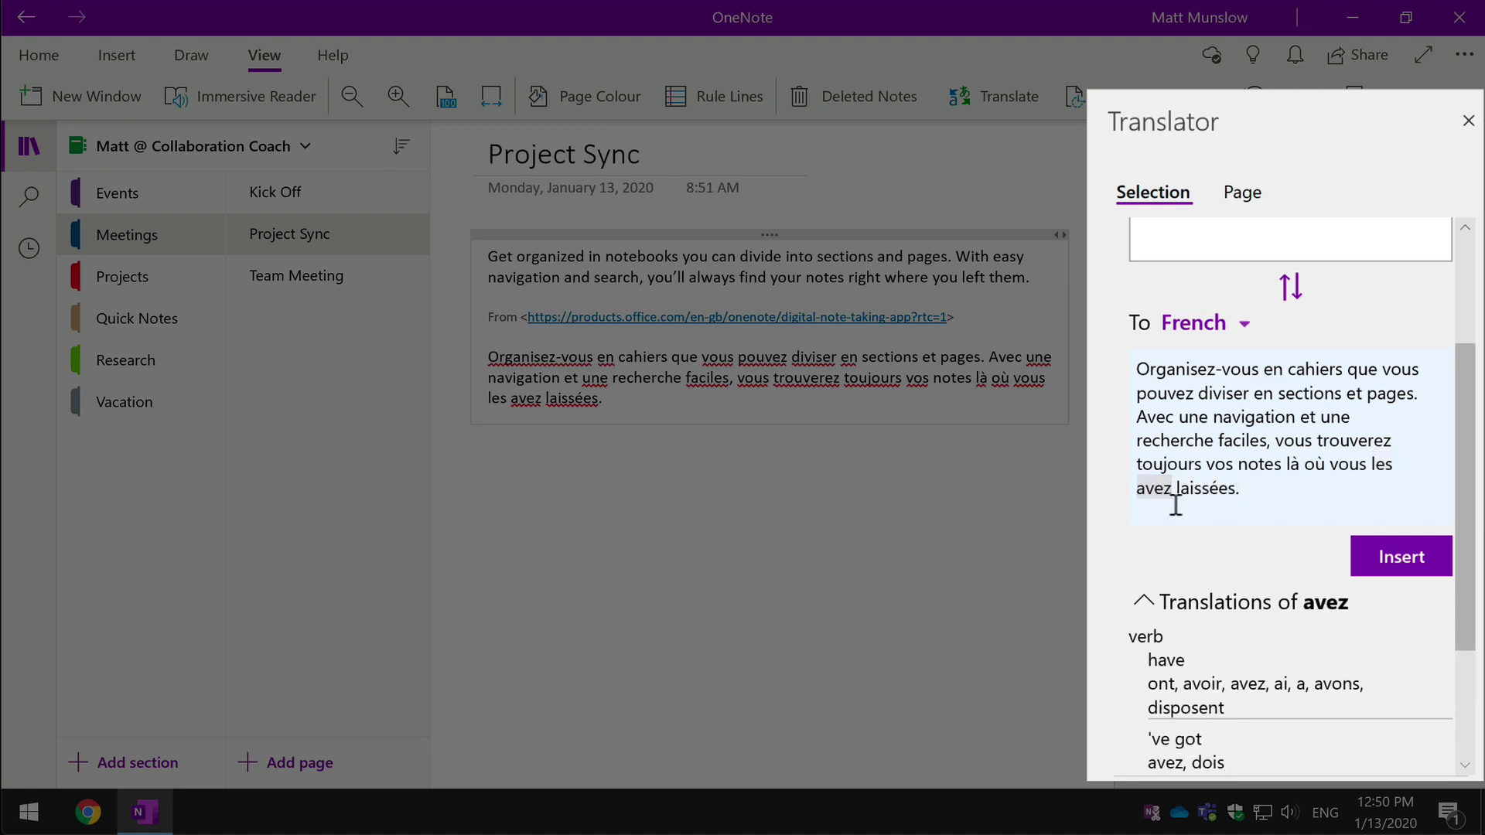
scroll(1176, 502, "down", 1)
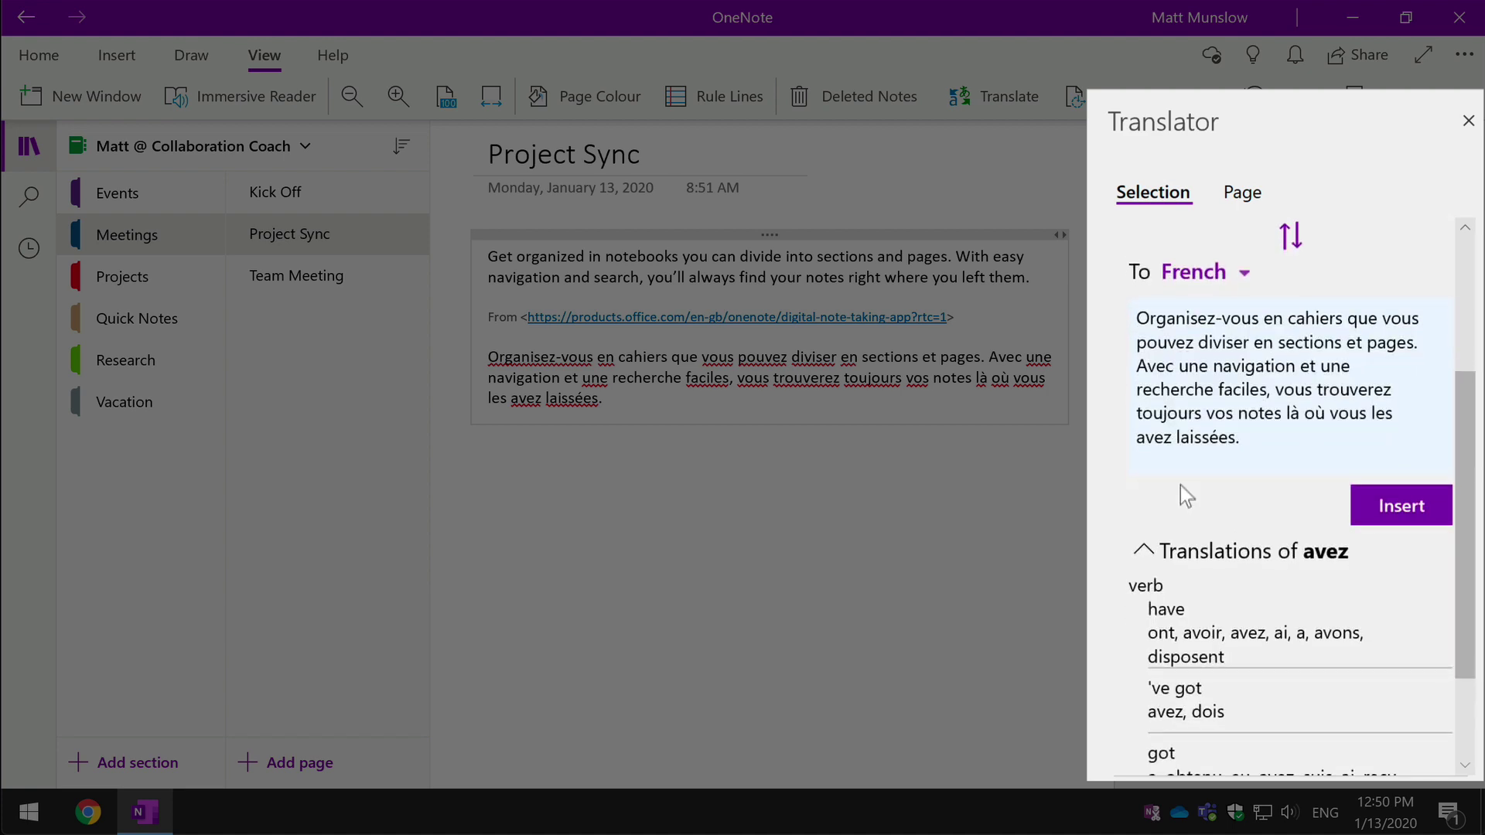
left_click(1179, 438)
left_click(1180, 414)
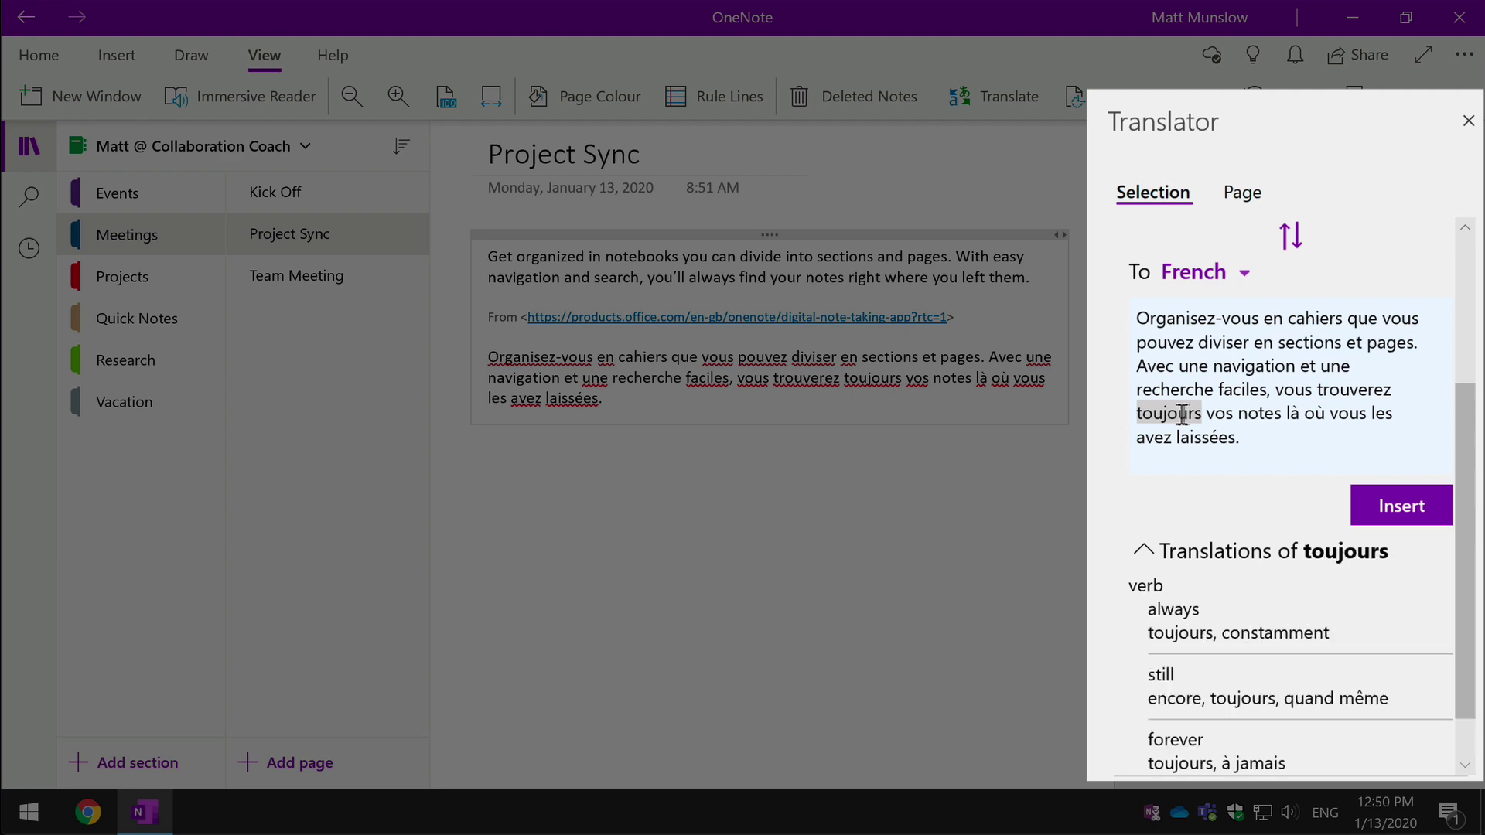
left_click(1218, 414)
scroll(1214, 433, "up", 3)
left_click(1144, 595)
scroll(1145, 596, "down", 2)
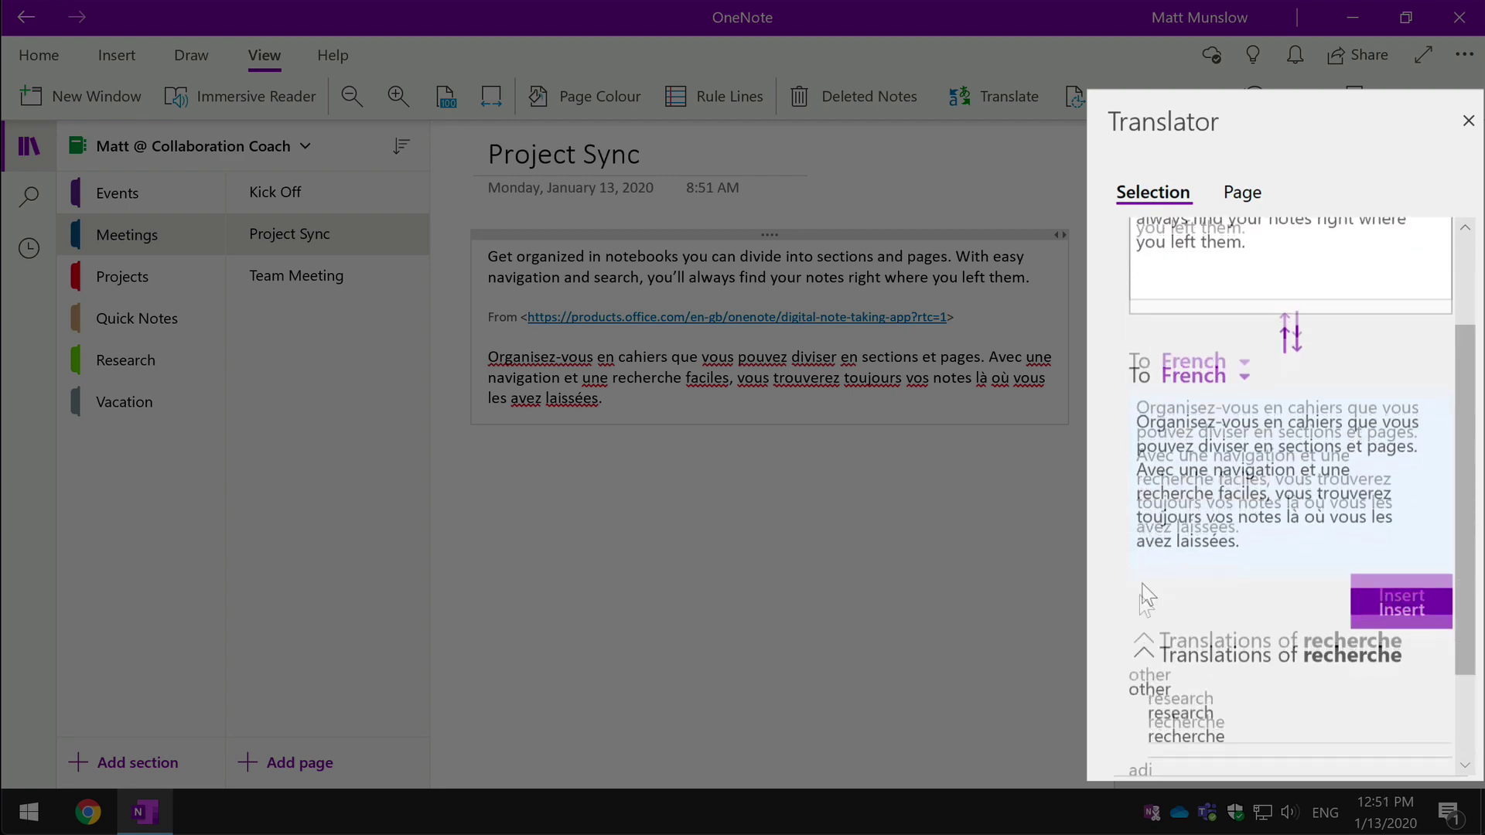
scroll(1242, 421, "up", 2)
left_click(1204, 631)
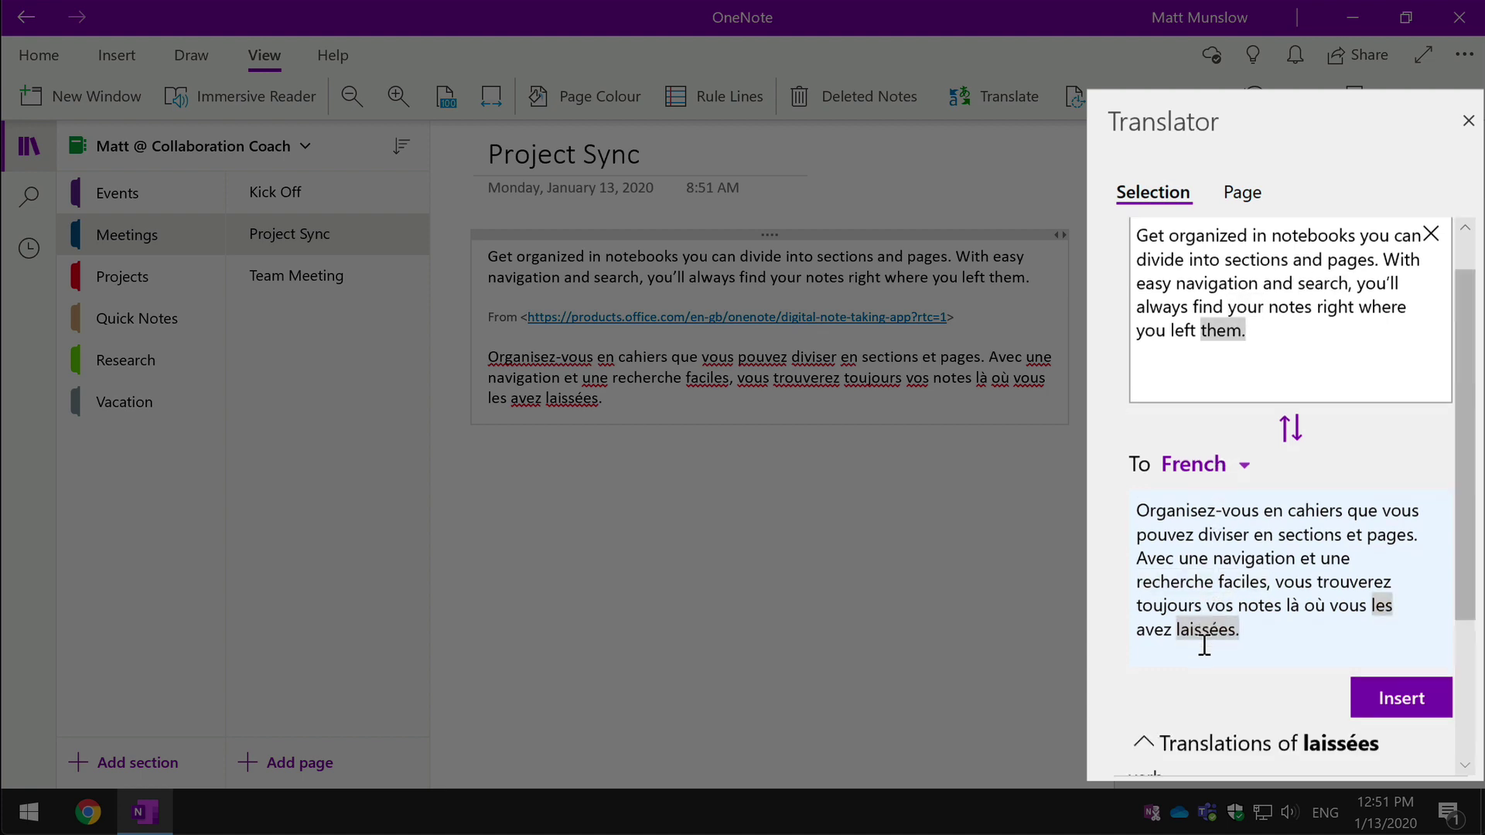
scroll(1191, 611, "down", 3)
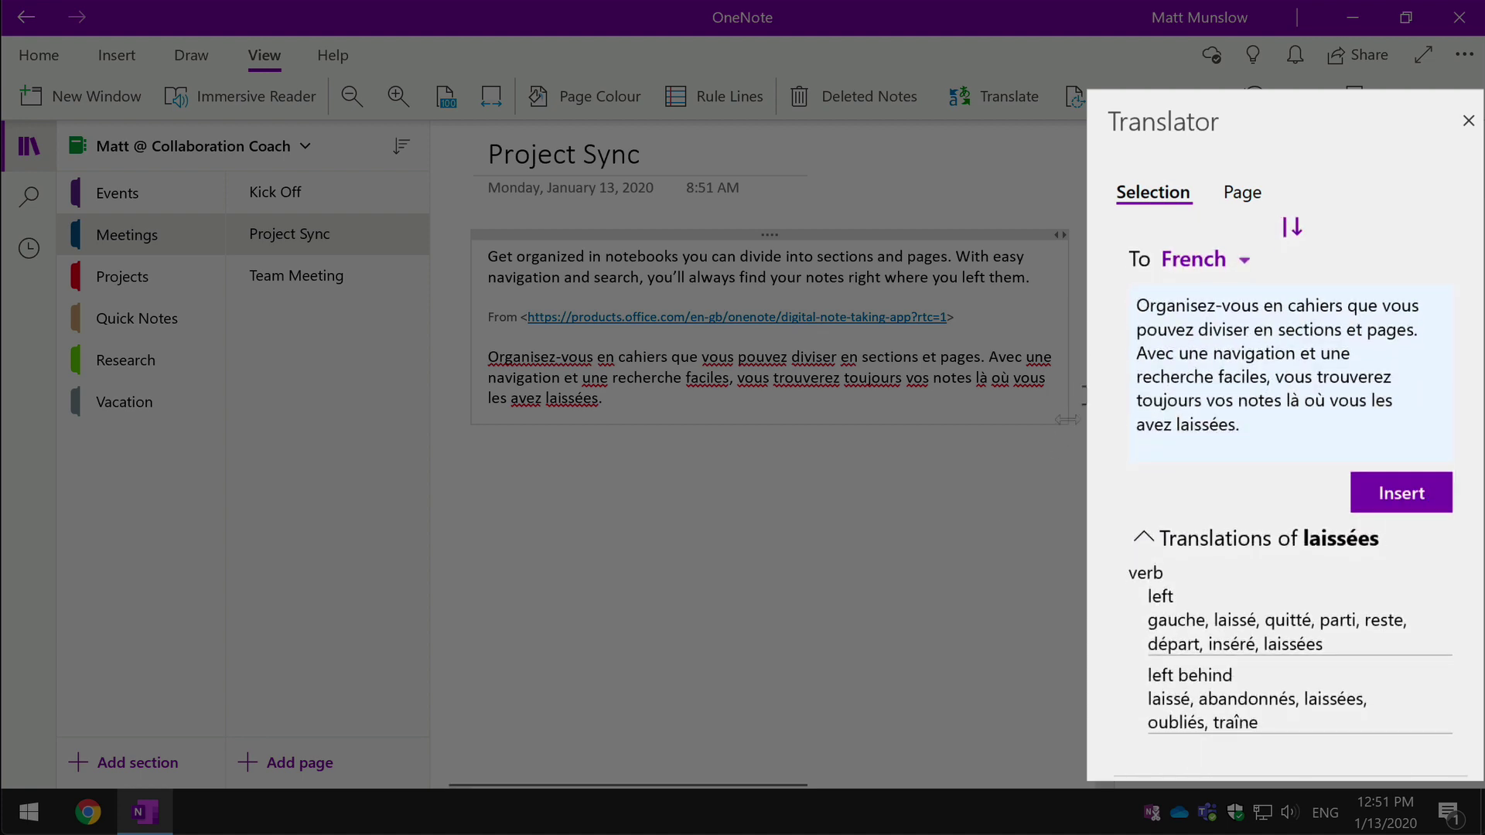
Translate the whole Project Sync page into a French copy.
left_click(1236, 197)
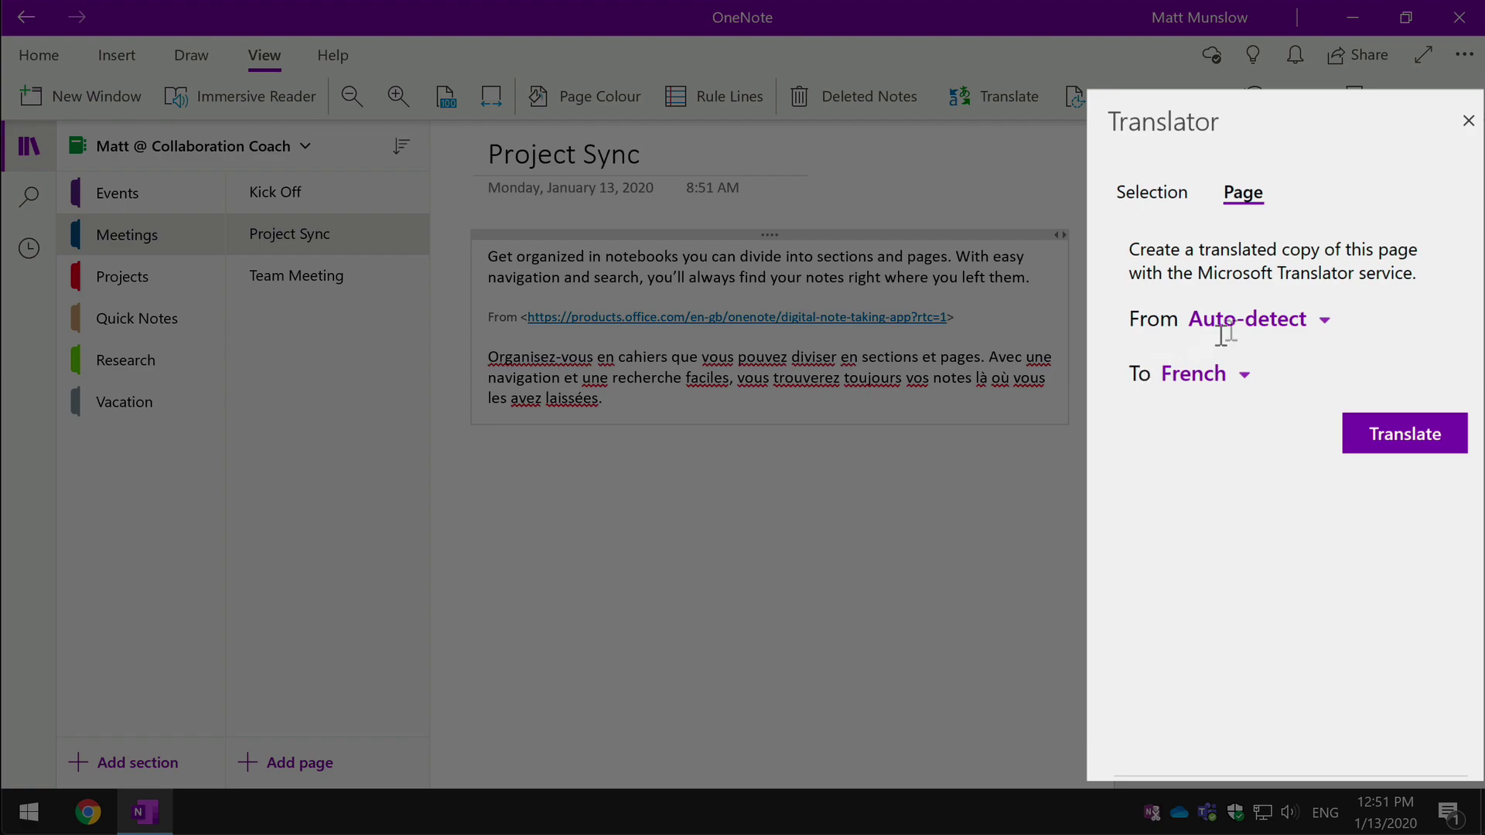
left_click(1413, 439)
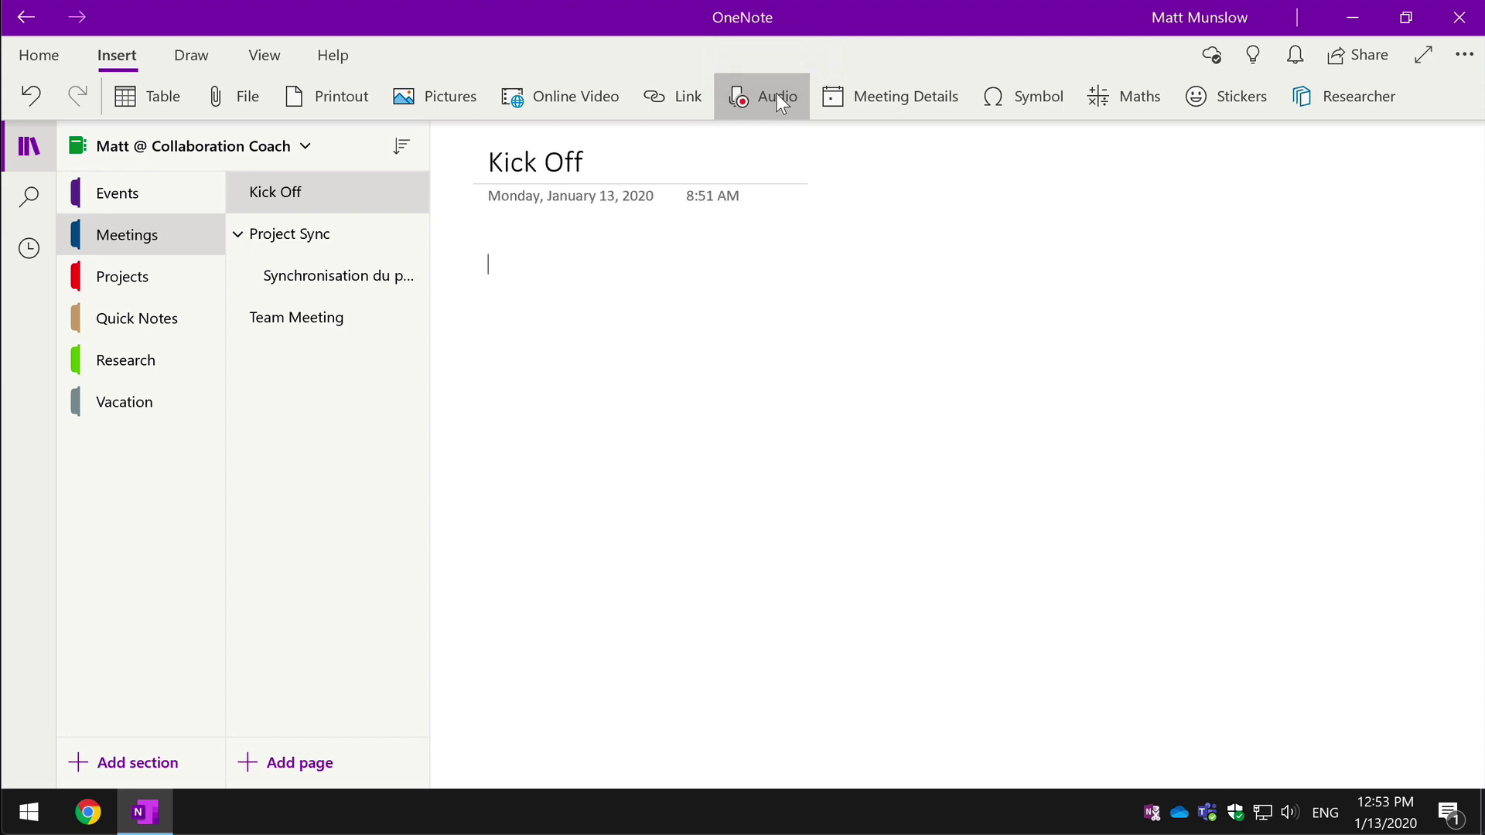
Start an audio recording on the Kick Off page.
left_click(776, 93)
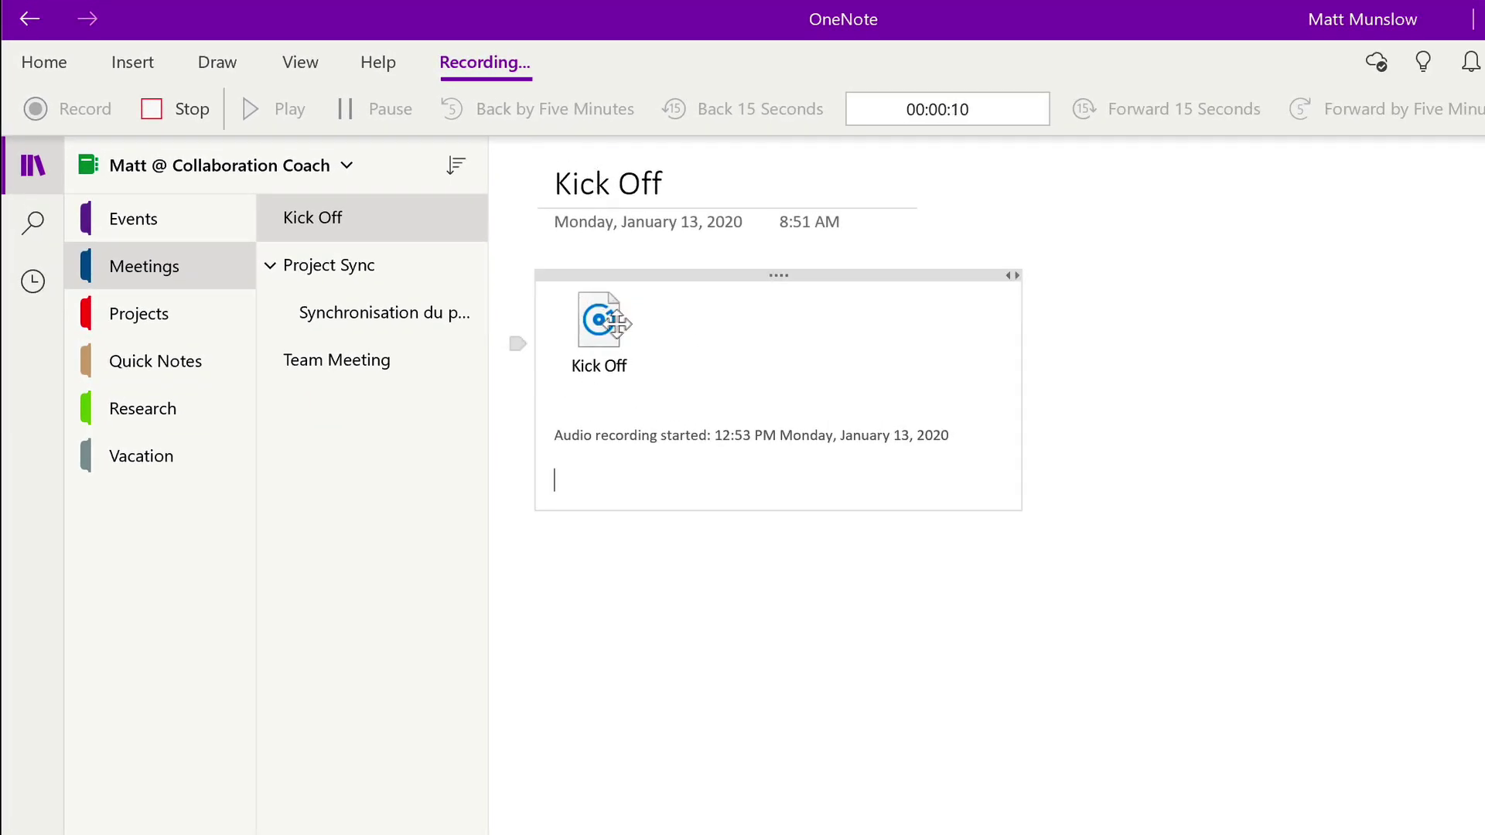
scroll(611, 383, "right", 1)
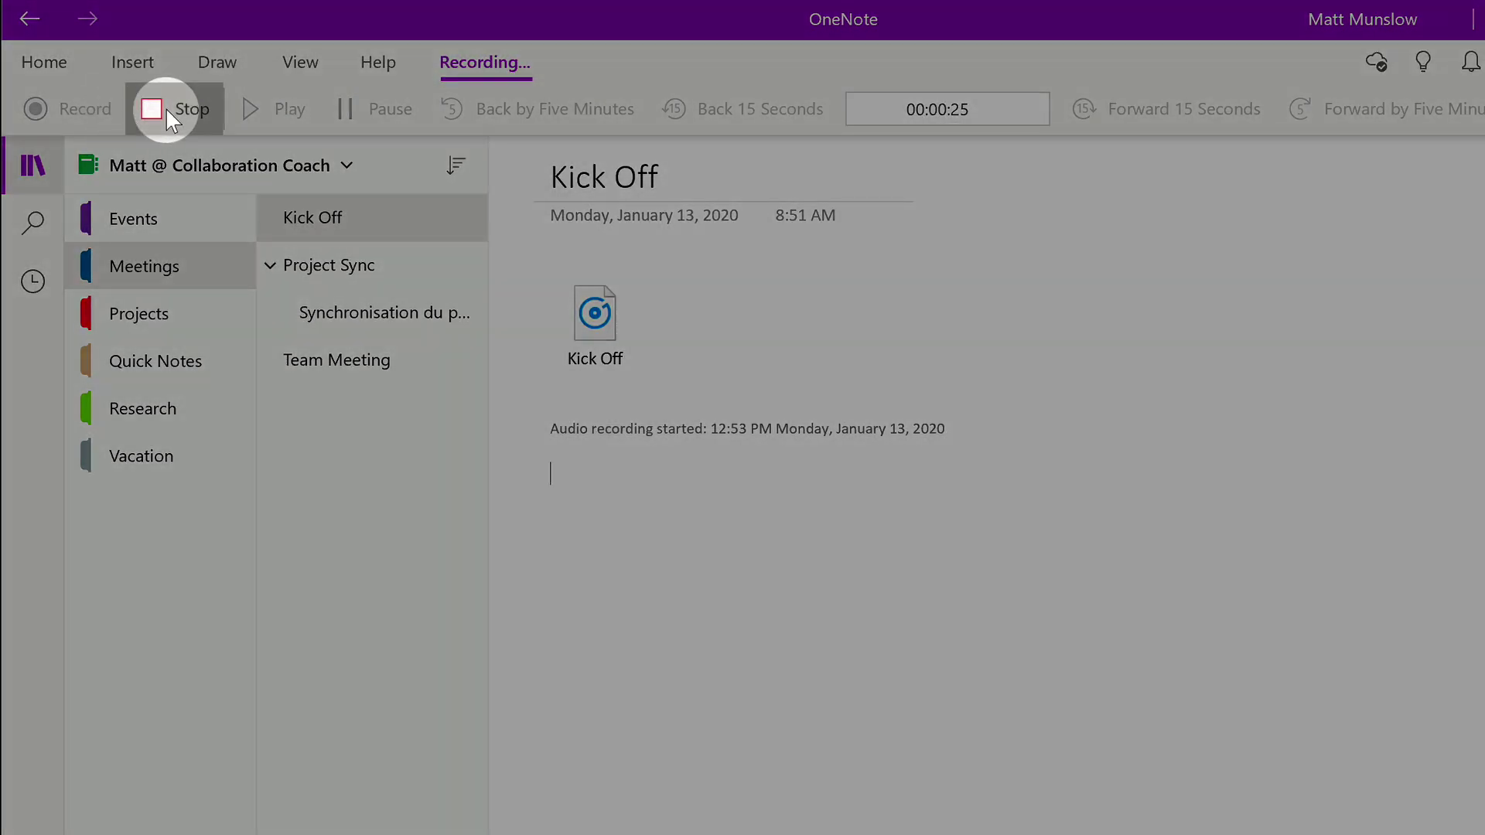
Stop the Kick Off recording at 26 seconds and play the clip back.
left_click(166, 111)
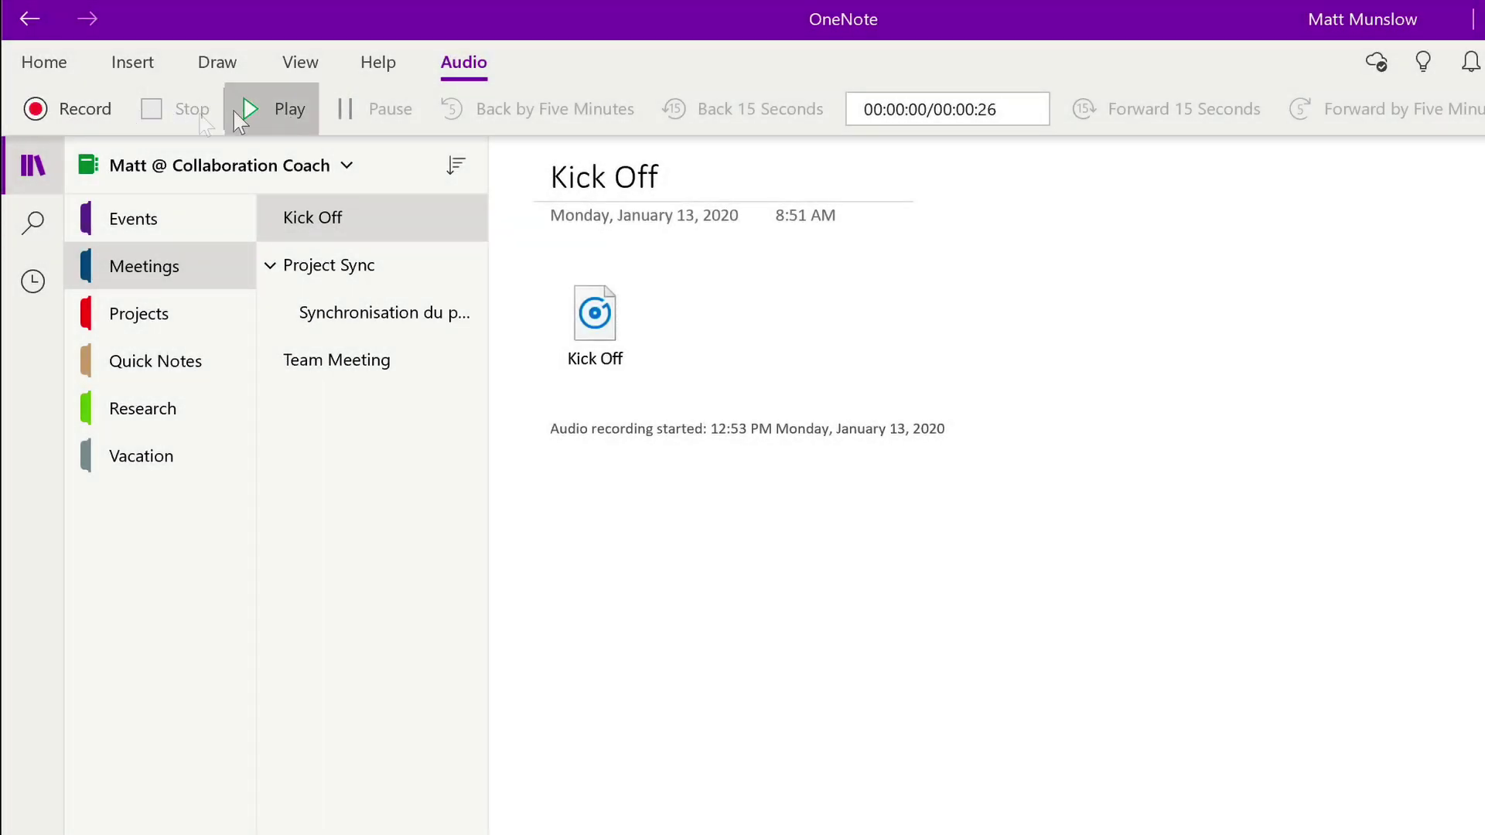
left_click(592, 318)
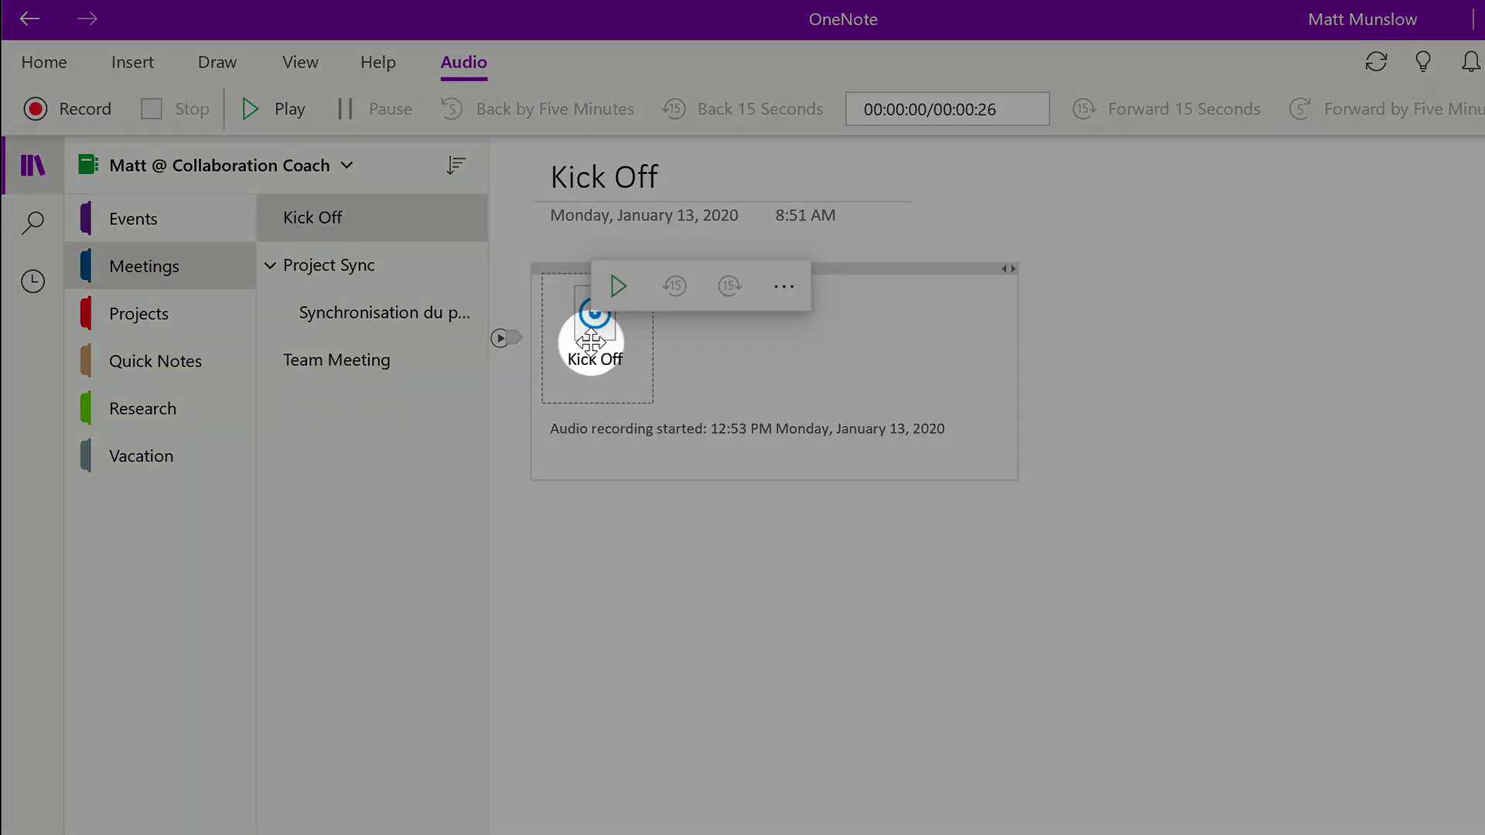
left_click(615, 285)
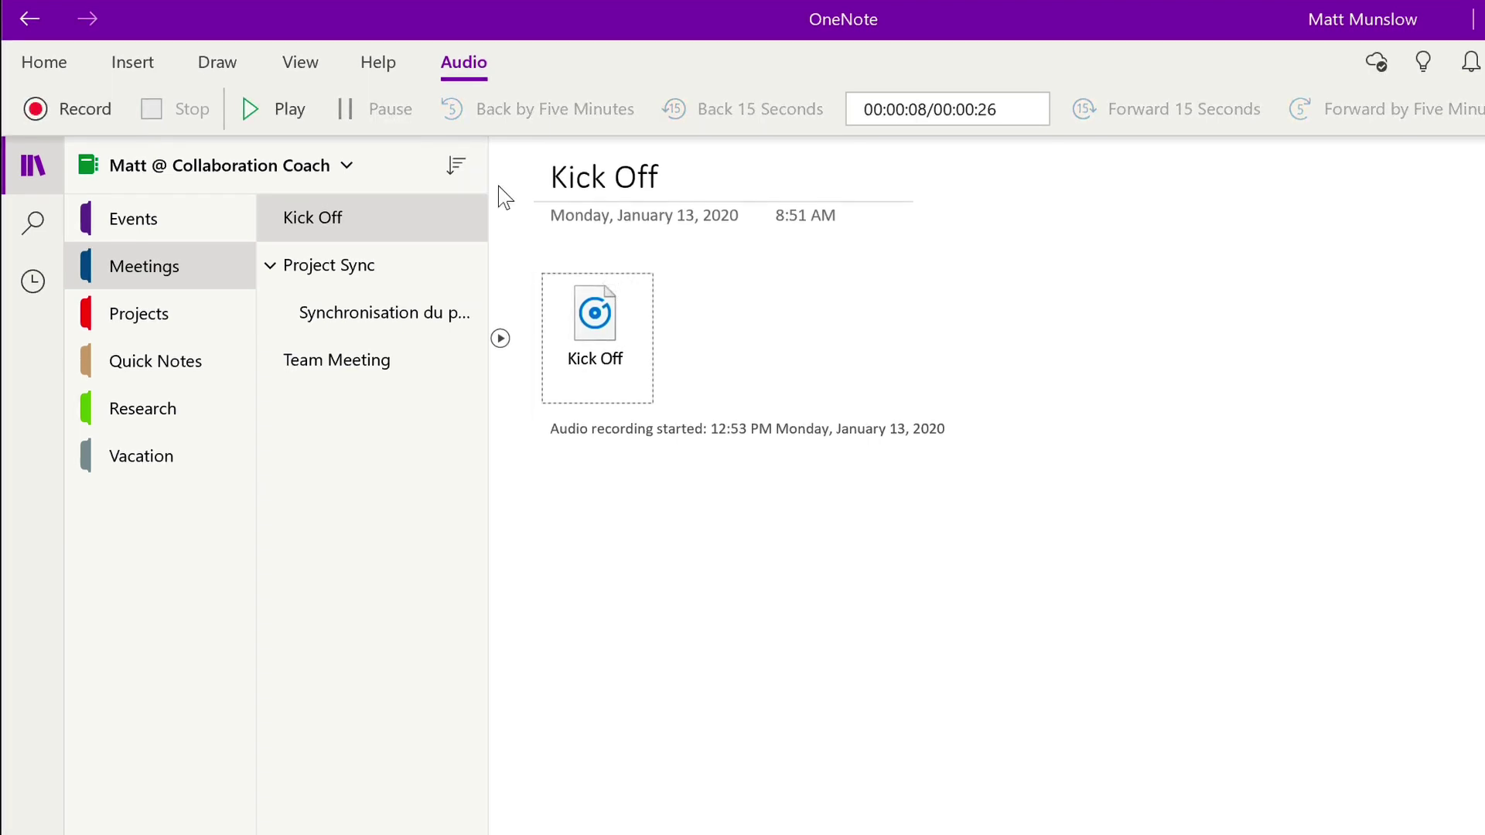
mouse_move(587, 317)
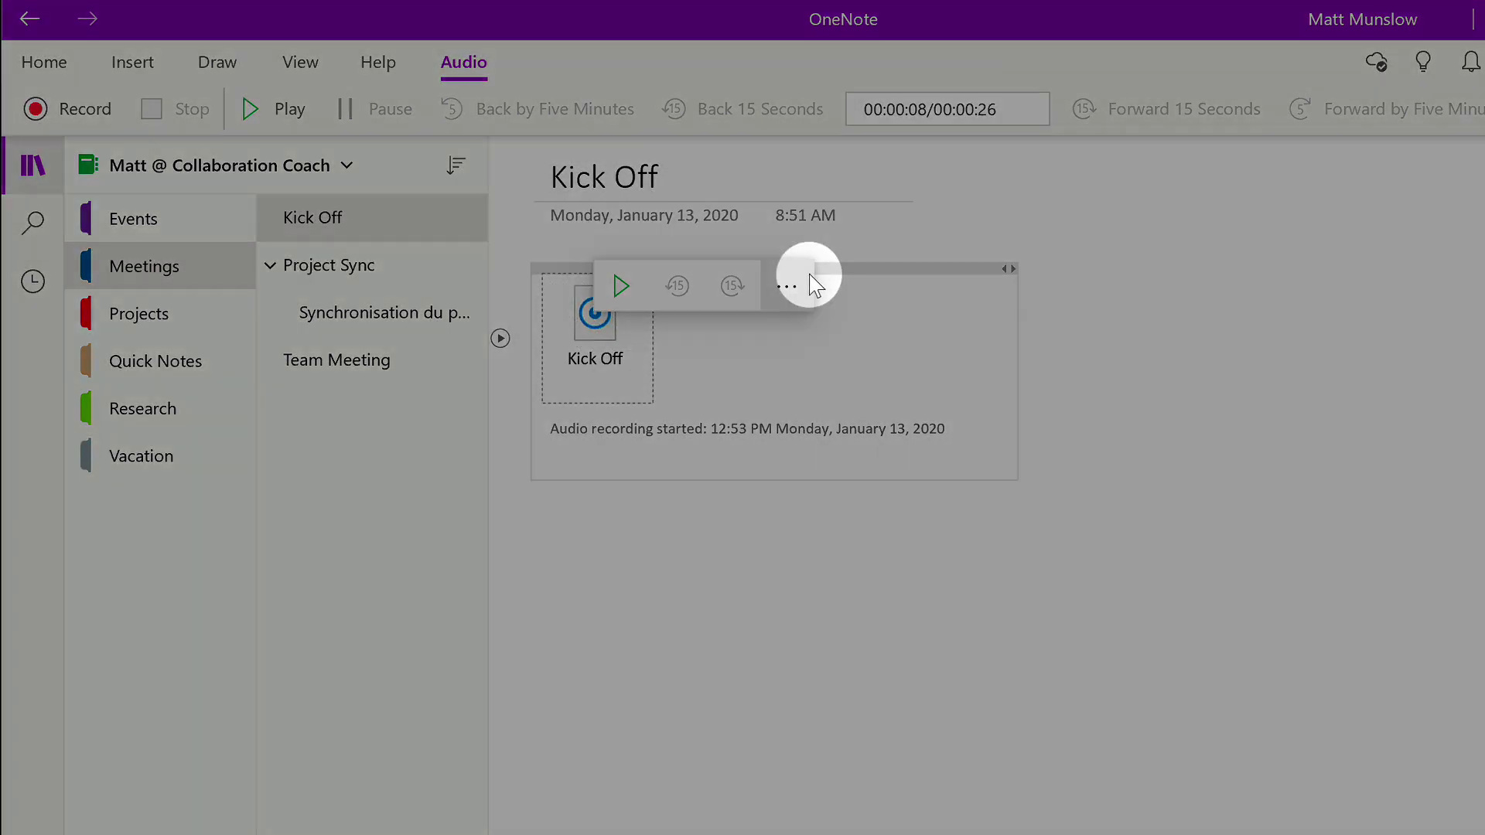
Show the Open, Open With and Alt Text file options for the Kick Off audio clip.
left_click(805, 278)
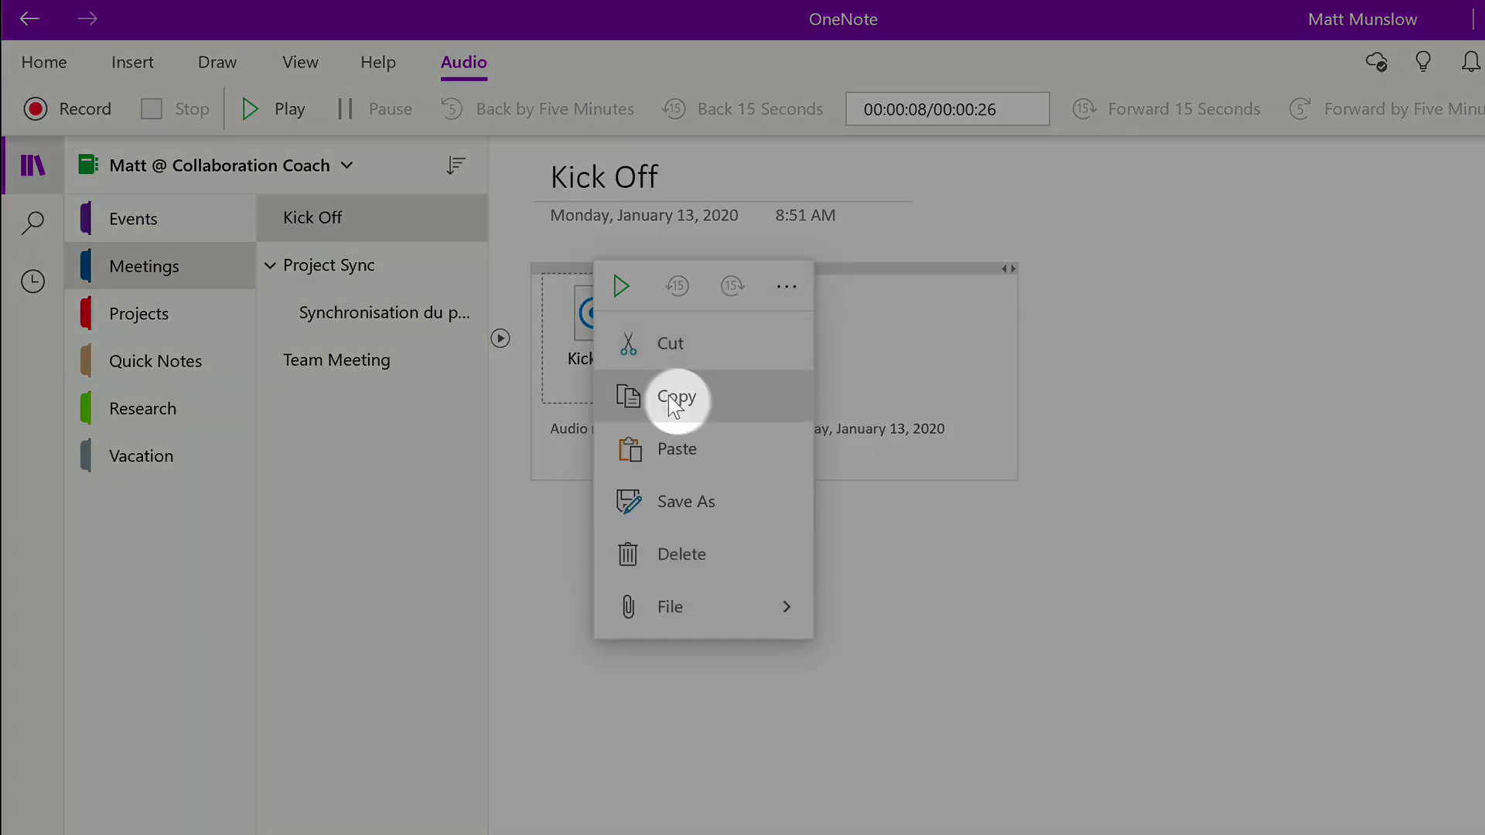
left_click(699, 606)
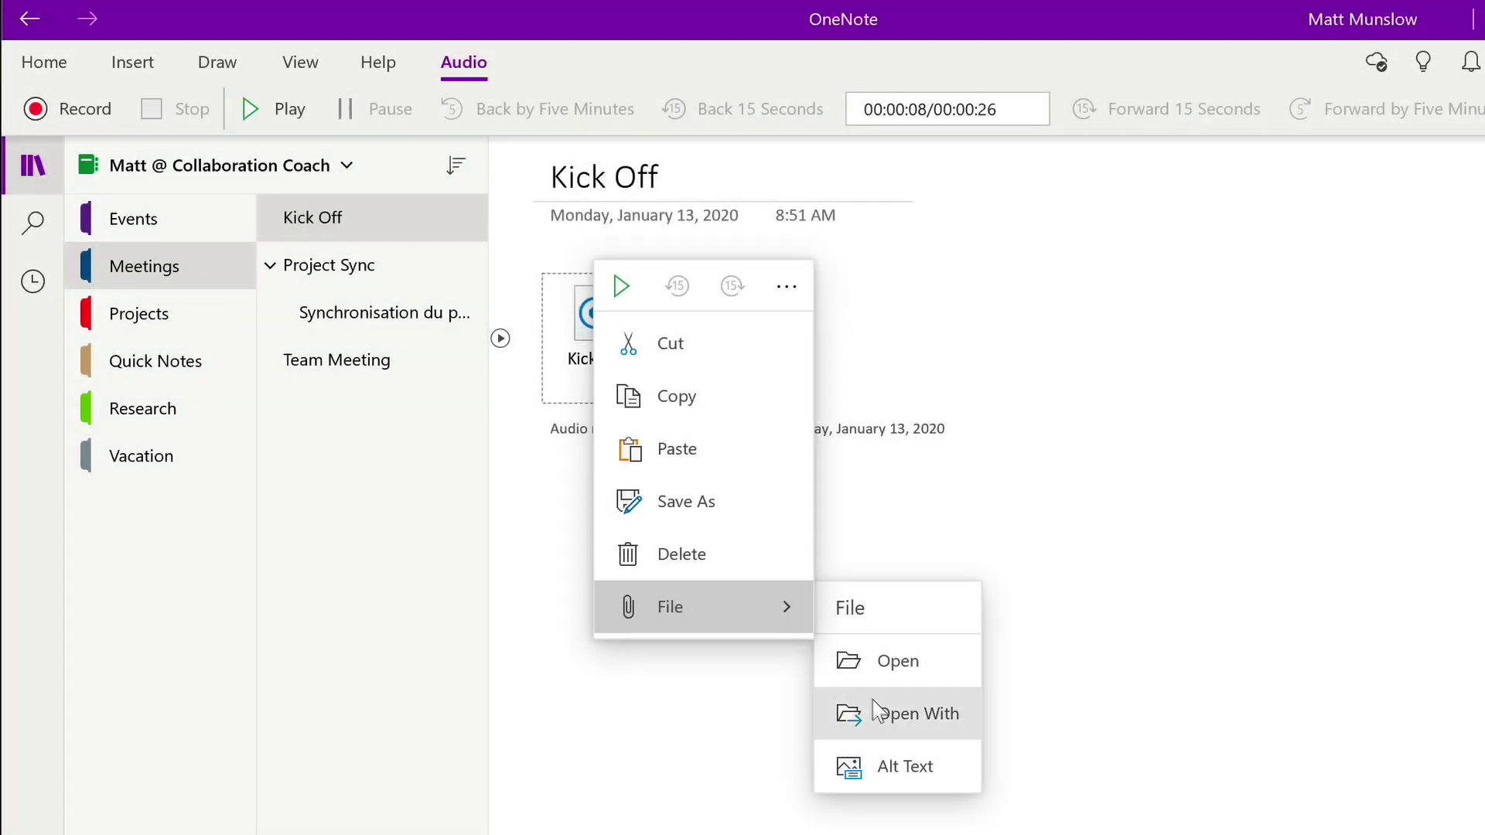